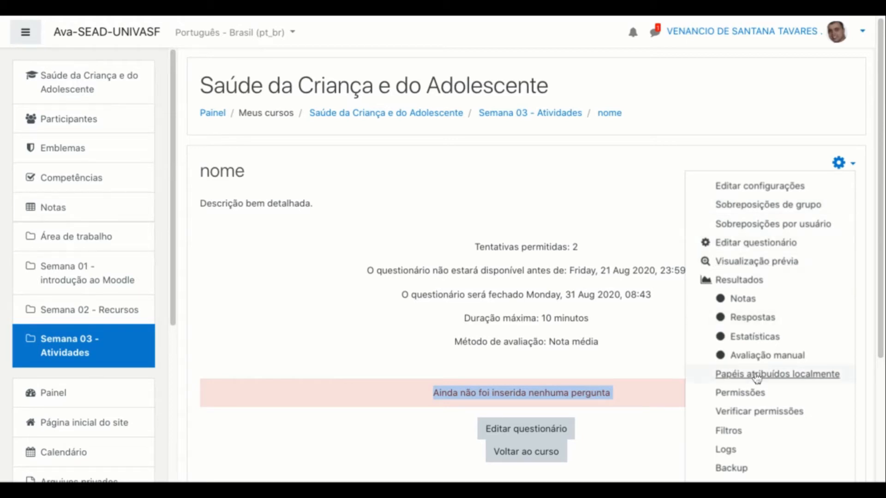
# - Open the quiz "nome" for editing its questions
pyautogui.scroll(-1, 770, 382)
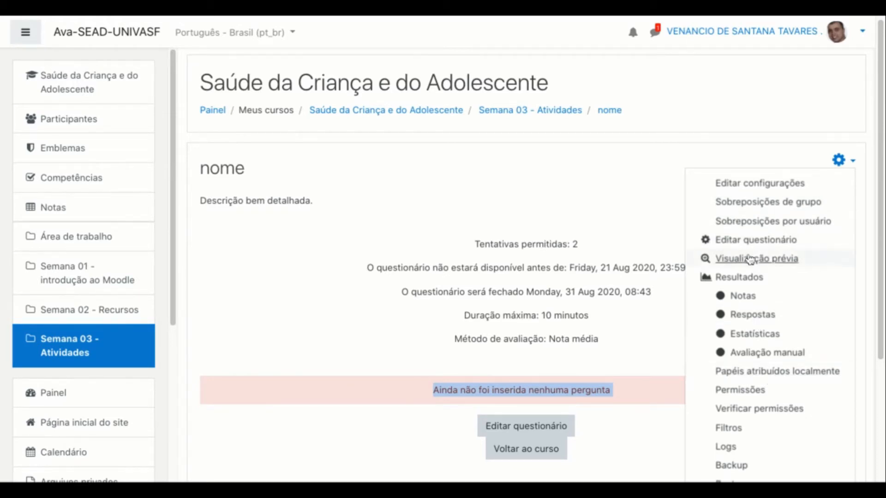
pyautogui.click(750, 240)
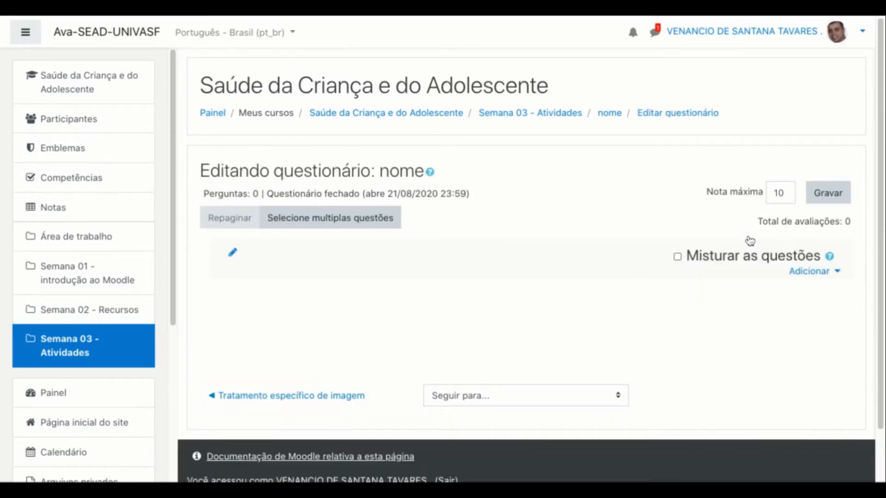
pyautogui.moveTo(304, 172); pyautogui.dragTo(423, 171)
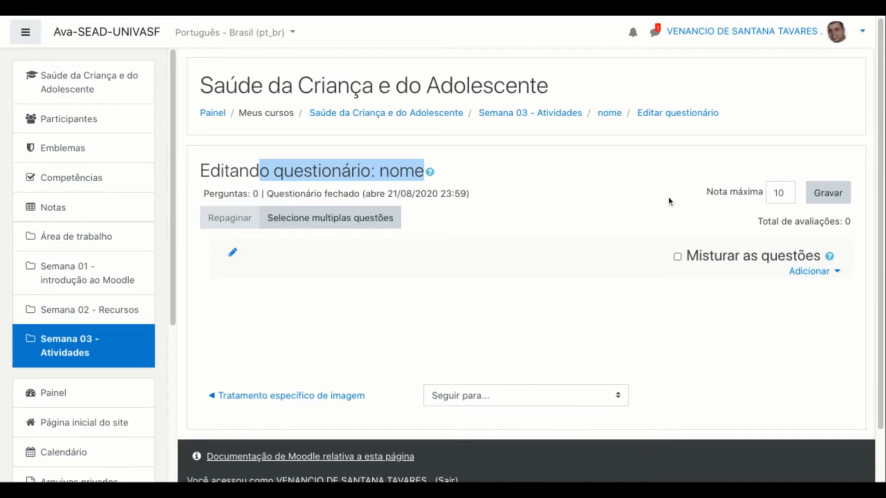
# - Set the quiz's maximum grade to 5 and save it
pyautogui.click(772, 193)
pyautogui.moveTo(771, 193); pyautogui.dragTo(803, 200)
pyautogui.write('5')
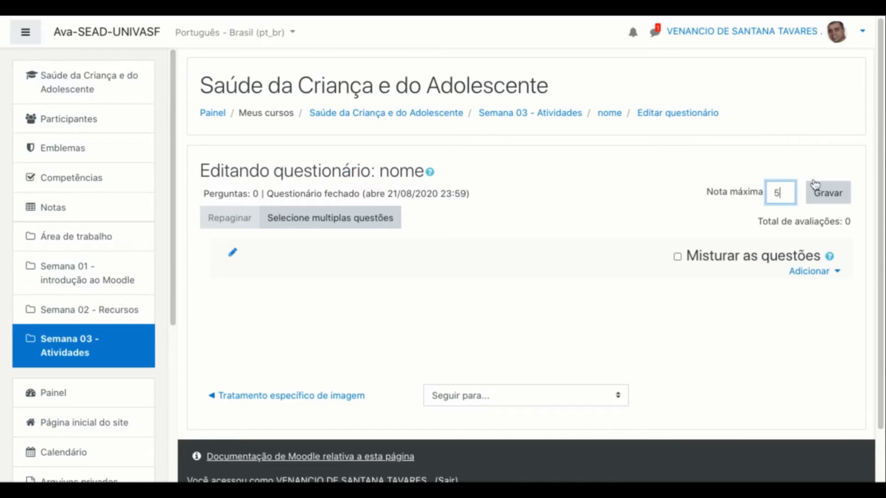
pyautogui.click(838, 194)
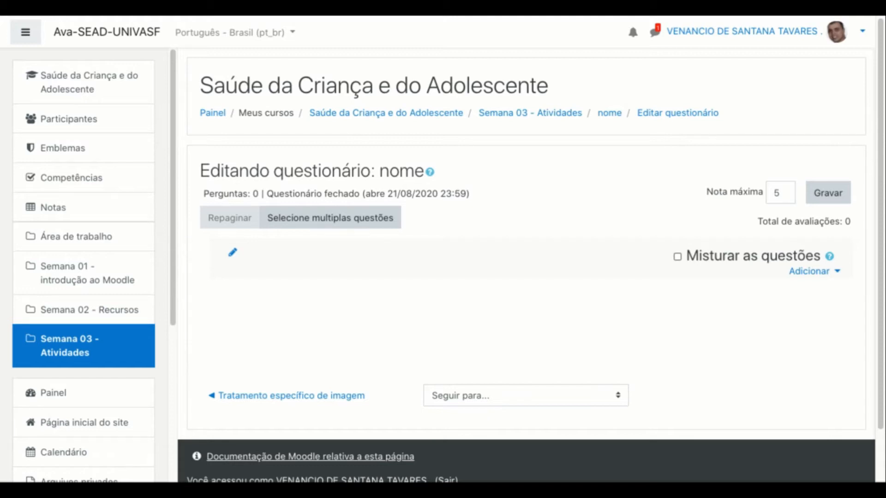
# - Enable question shuffling for the quiz section and read the help text for that option
pyautogui.click(678, 258)
pyautogui.click(829, 257)
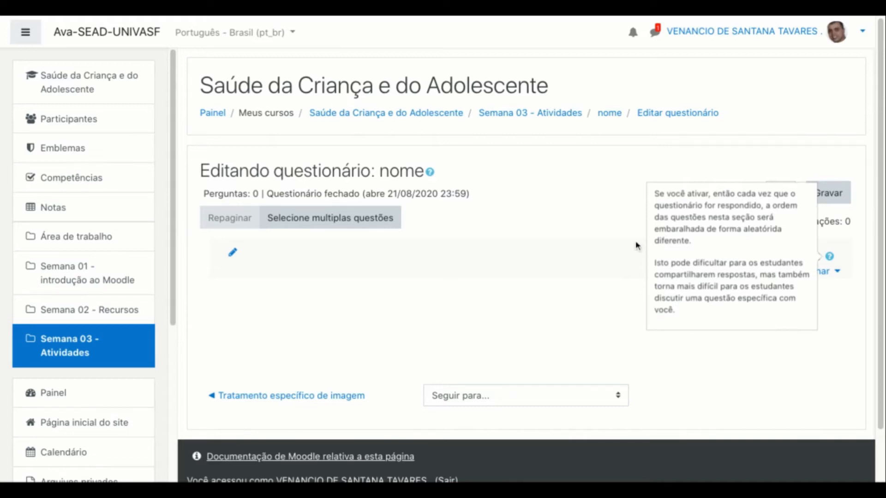
pyautogui.click(609, 231)
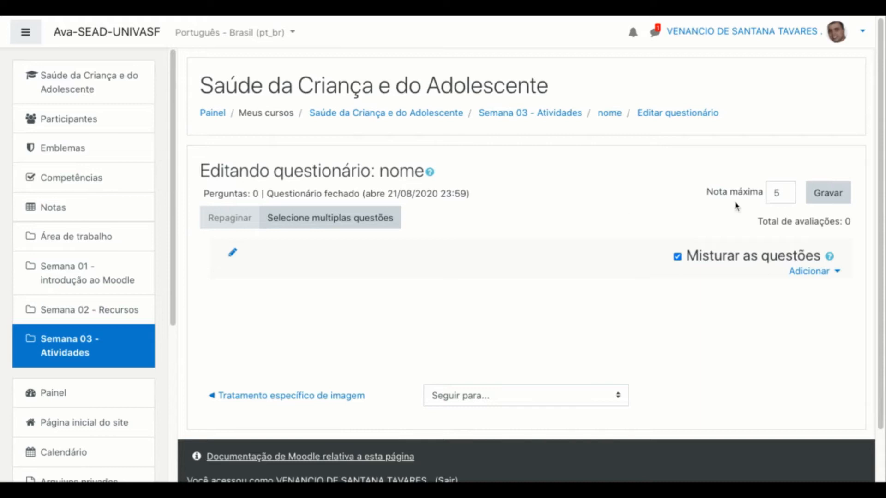
pyautogui.click(784, 200)
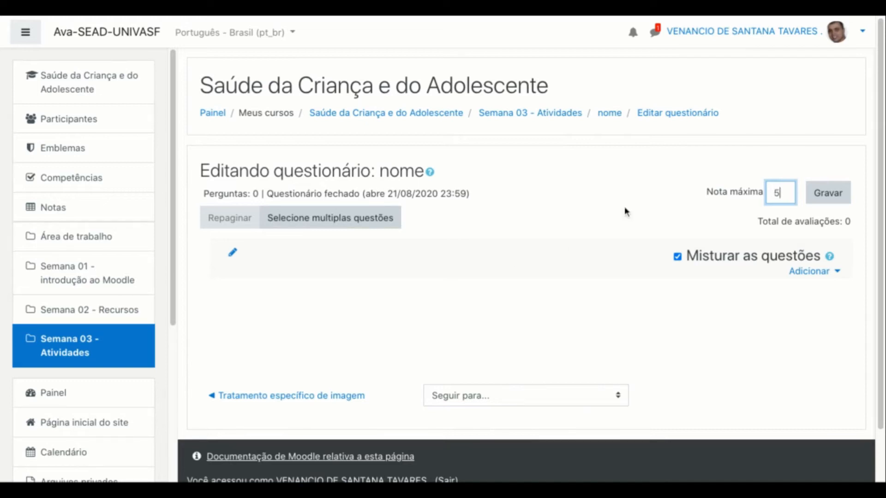
pyautogui.click(317, 228)
pyautogui.scroll(-1, 408, 277)
pyautogui.scroll(1, 408, 277)
pyautogui.click(339, 247)
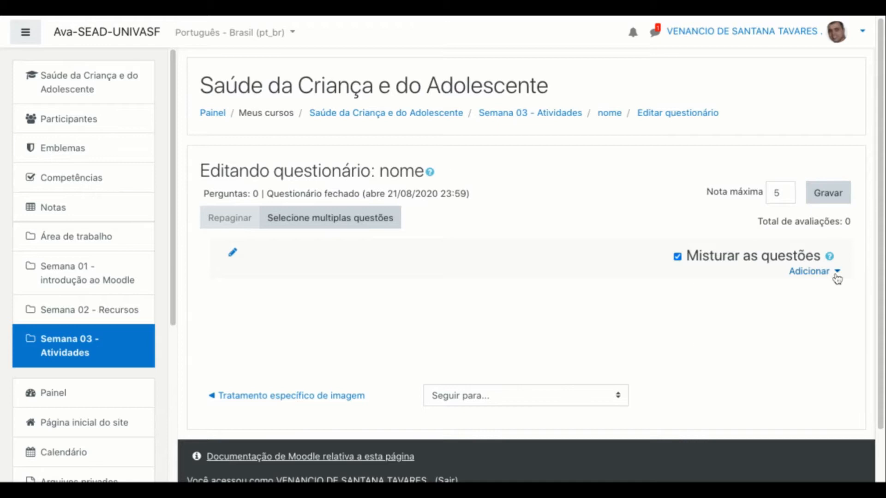
# - Start adding a new question to the quiz section so the question types can be chosen
pyautogui.click(836, 275)
pyautogui.press('Down')
pyautogui.press('Escape')
pyautogui.click(825, 274)
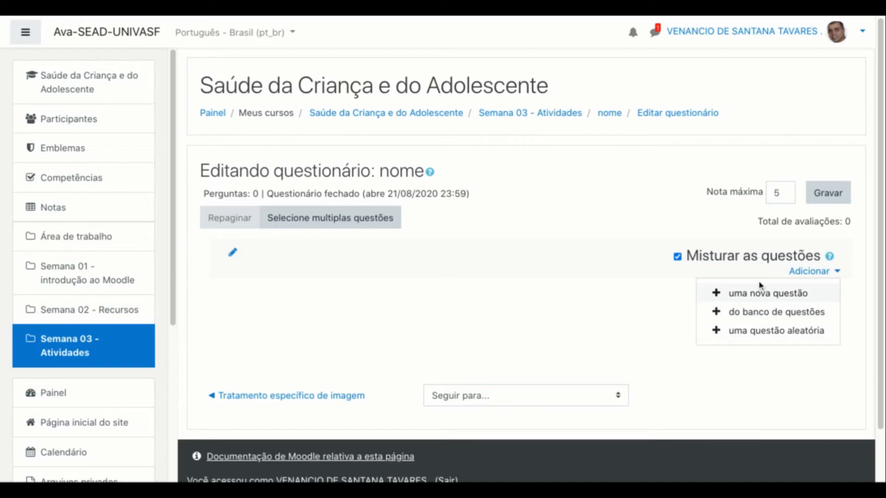
pyautogui.click(752, 295)
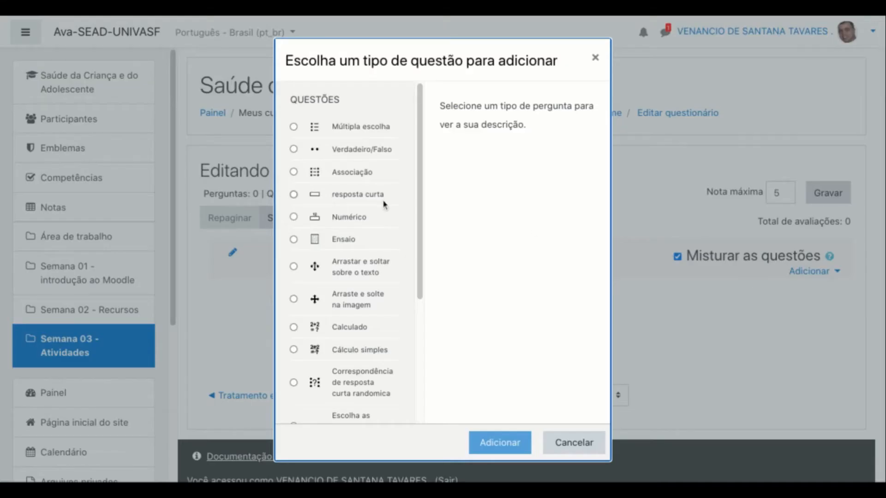
# - Look through the full list of available question types
pyautogui.scroll(-2, 389, 224)
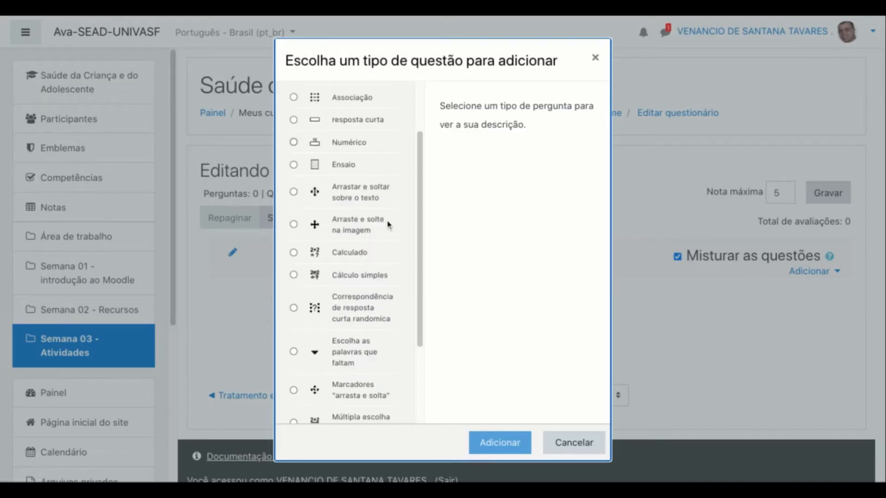
pyautogui.scroll(-2, 389, 224)
pyautogui.scroll(5, 388, 225)
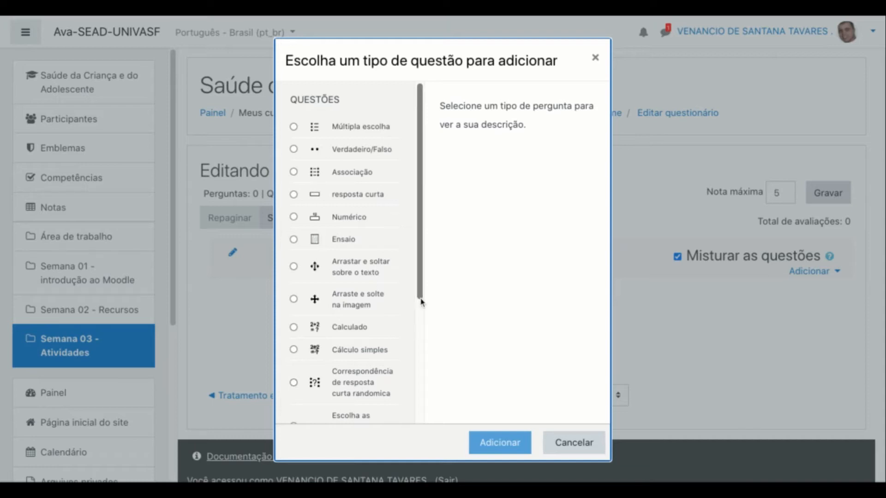
pyautogui.scroll(-3, 421, 300)
pyautogui.scroll(-4, 420, 302)
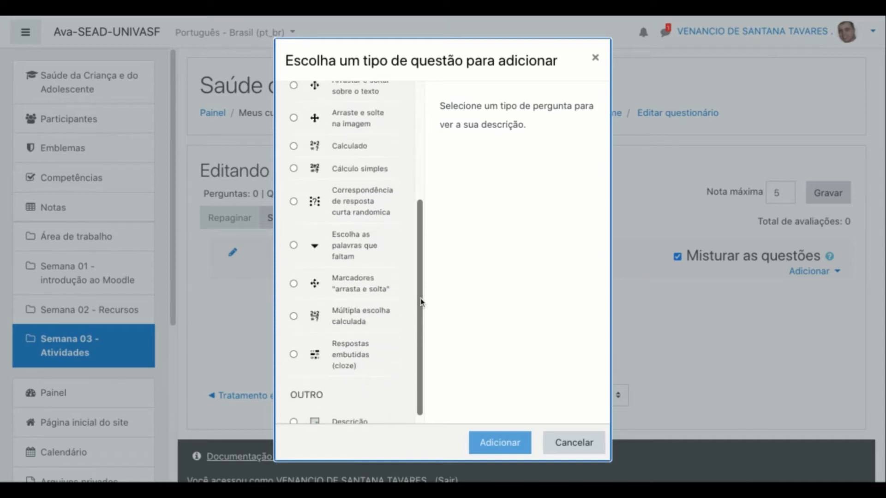
pyautogui.scroll(-1, 362, 359)
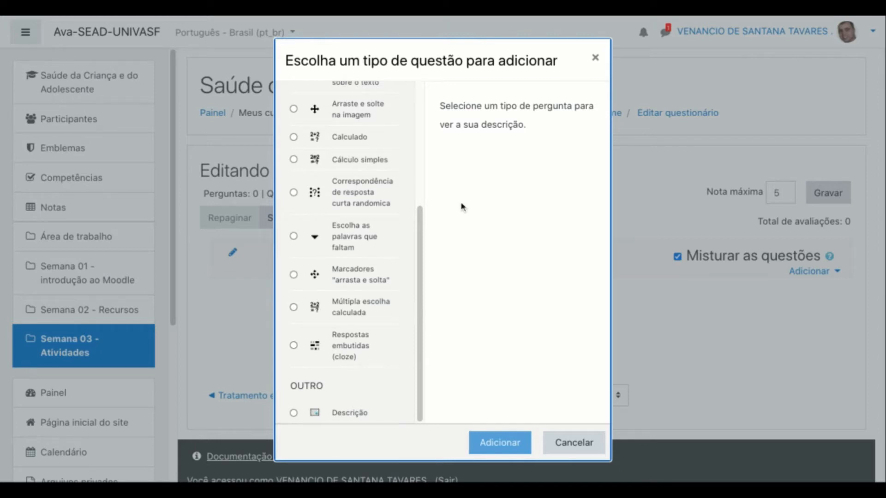
pyautogui.moveTo(420, 230); pyautogui.dragTo(420, 114)
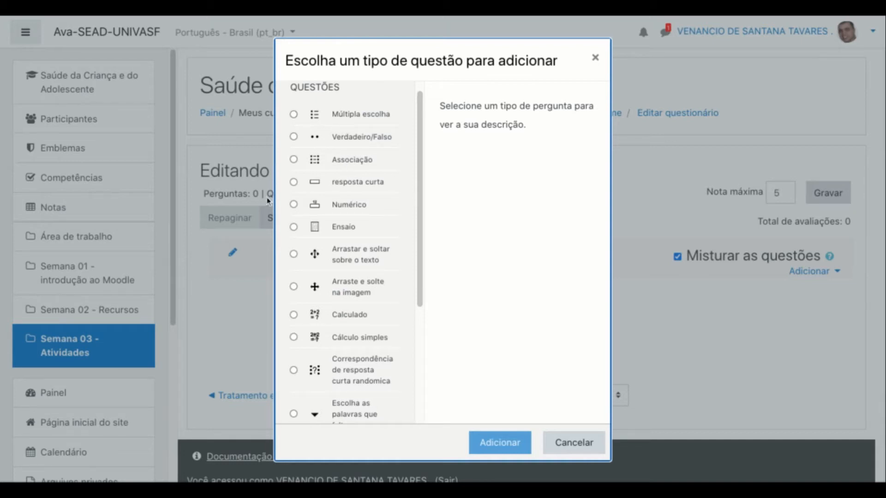
# - Choose the Verdadeiro/Falso question type and add such a question to the quiz
pyautogui.click(294, 182)
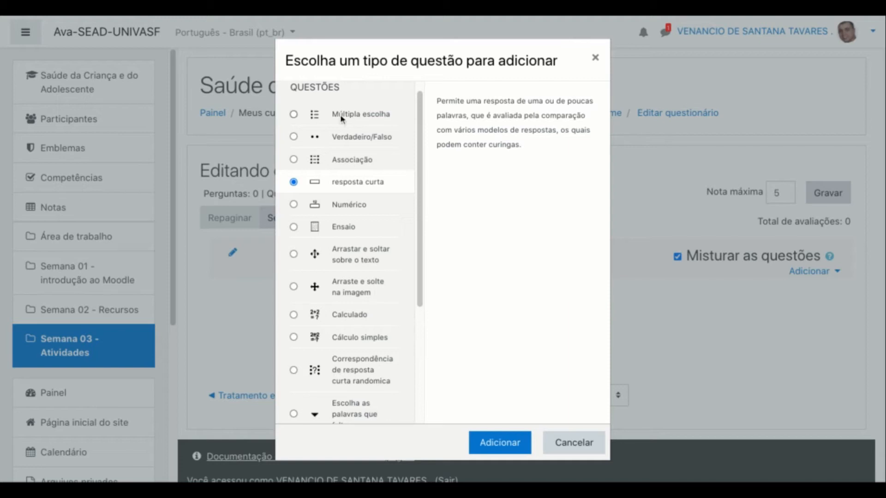
pyautogui.click(294, 137)
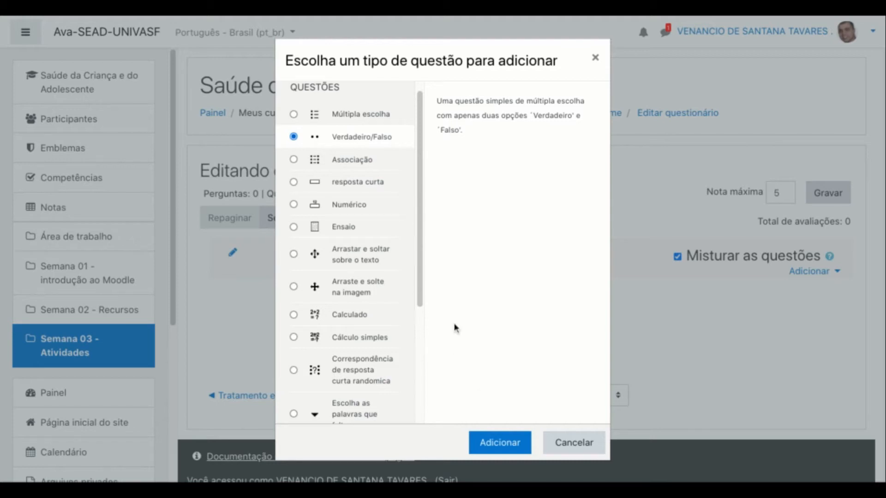
pyautogui.click(508, 450)
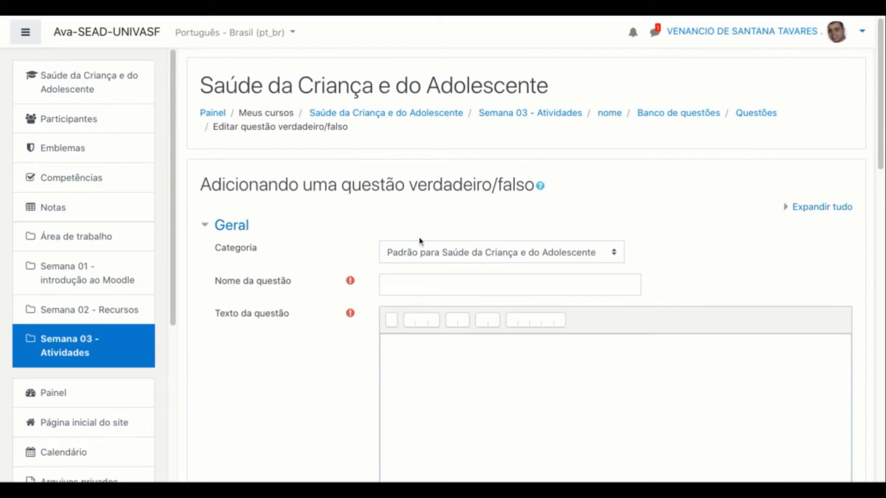
# - Name the true/false question "verdareiro 1" and enter "2+2=?" as its question text
pyautogui.click(455, 255)
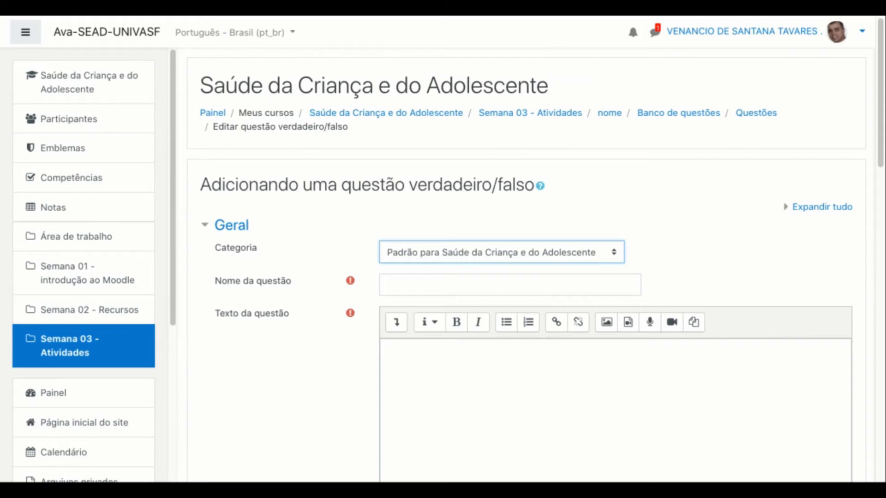
pyautogui.click(459, 275)
pyautogui.write('verdareiro 1')
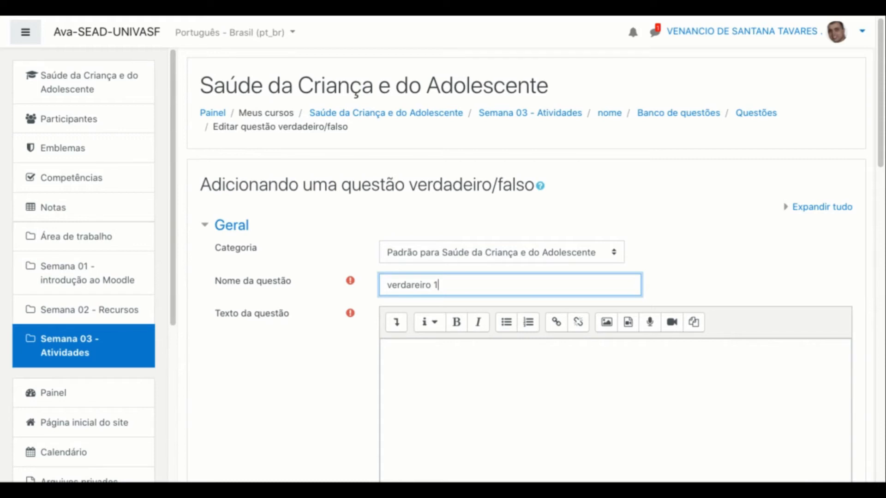
pyautogui.scroll(-1, 348, 352)
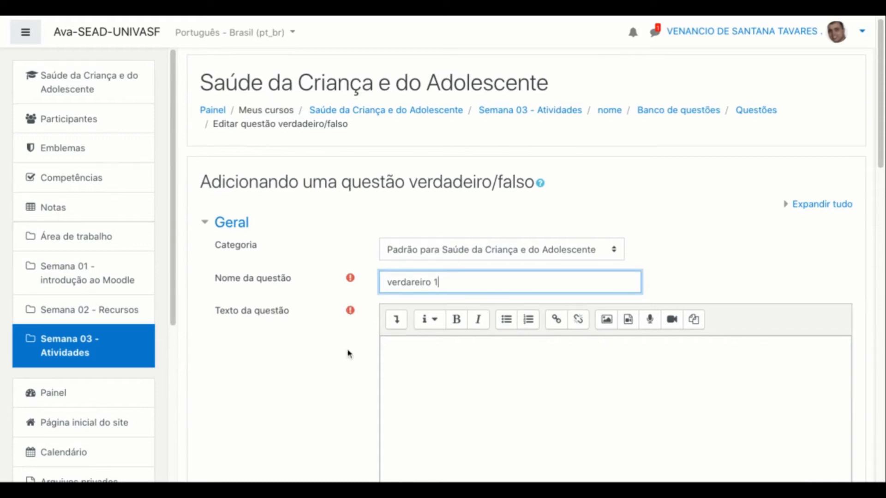
pyautogui.click(433, 309)
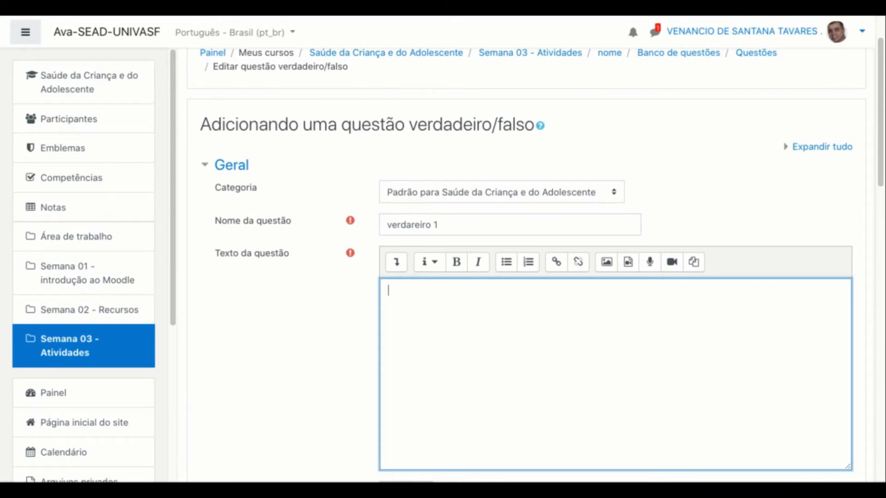
pyautogui.write('2+2=?')
# - Enter "muito grato, vamos continuar.." as the question's general feedback
pyautogui.scroll(-3, 425, 361)
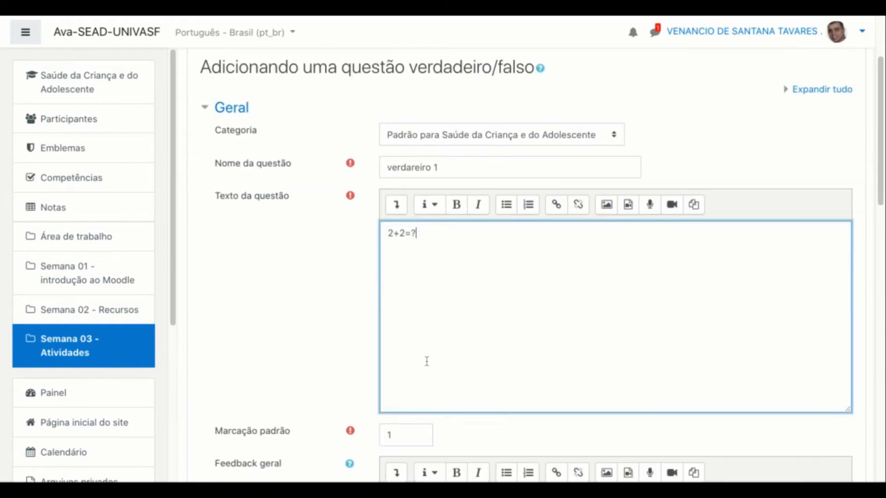
pyautogui.scroll(-5, 427, 361)
pyautogui.click(445, 245)
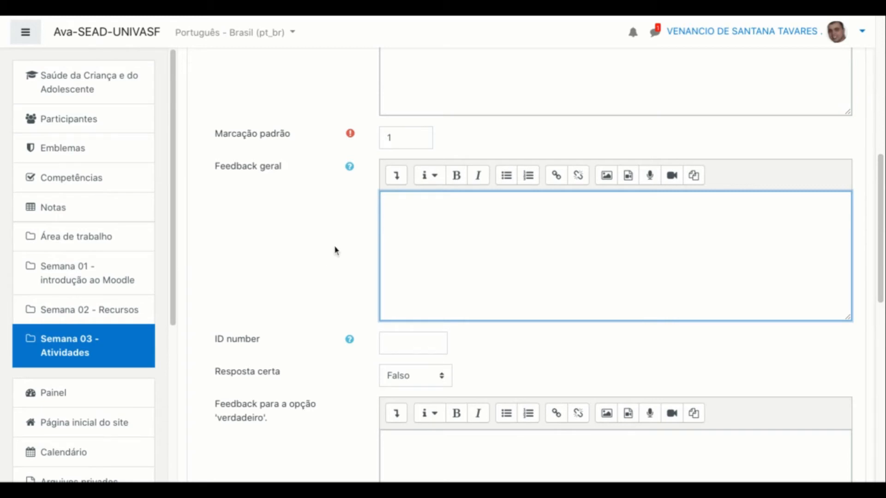
pyautogui.scroll(-1, 411, 246)
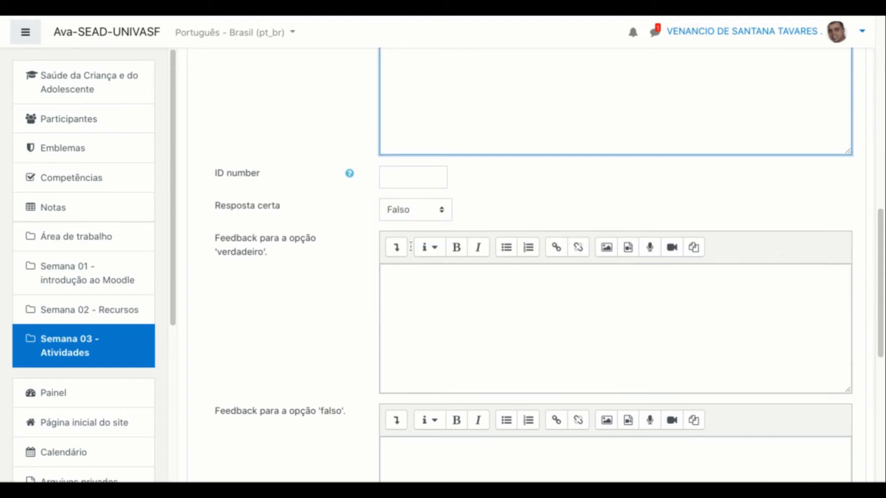
pyautogui.scroll(5, 410, 246)
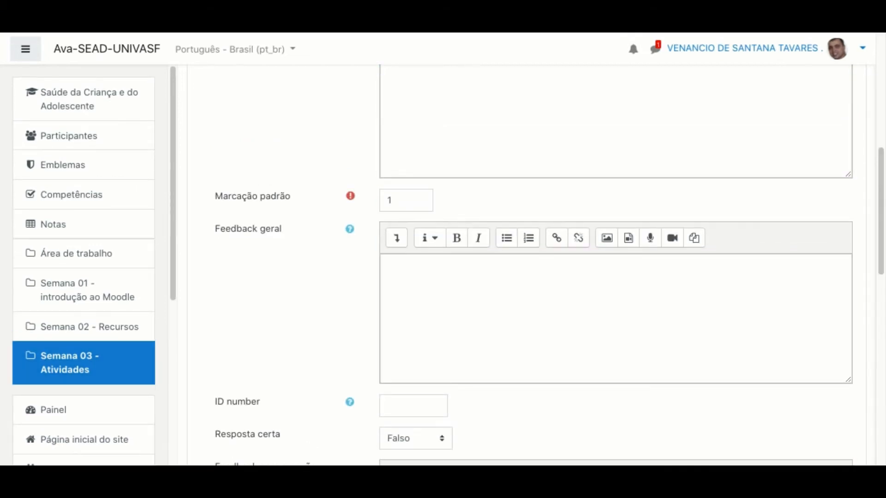
pyautogui.click(389, 266)
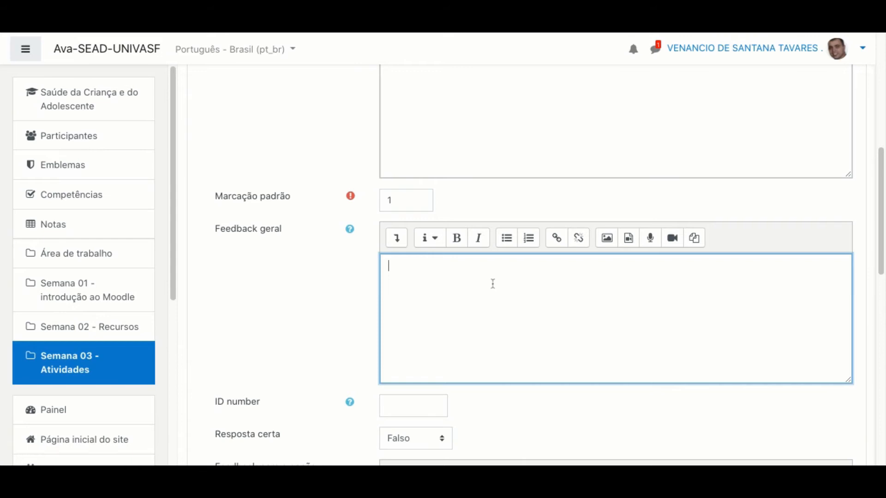
pyautogui.click(467, 246)
pyautogui.write('muito grato, vamos continuar..')
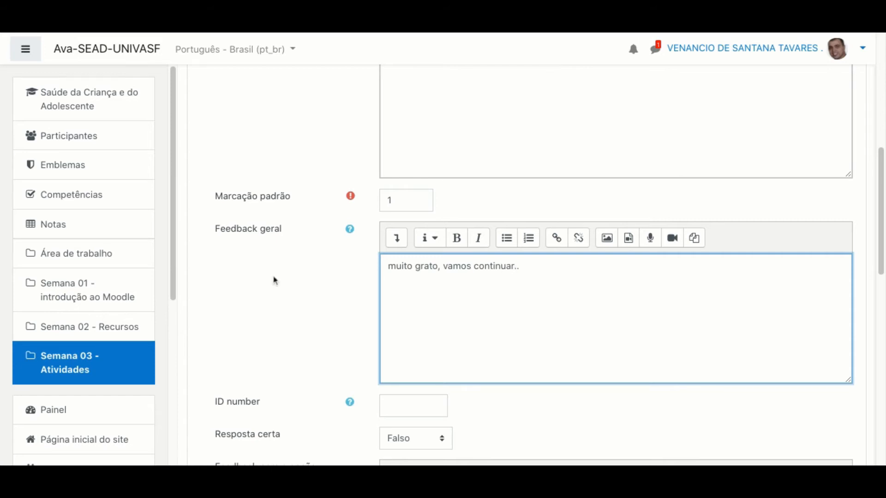
# - Change the question text to "2+2=5?"
pyautogui.scroll(-5, 275, 283)
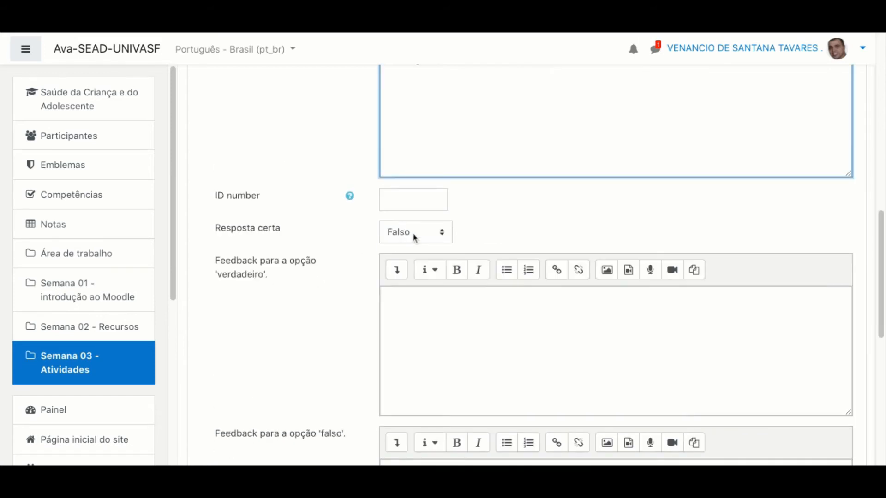
pyautogui.scroll(7, 389, 272)
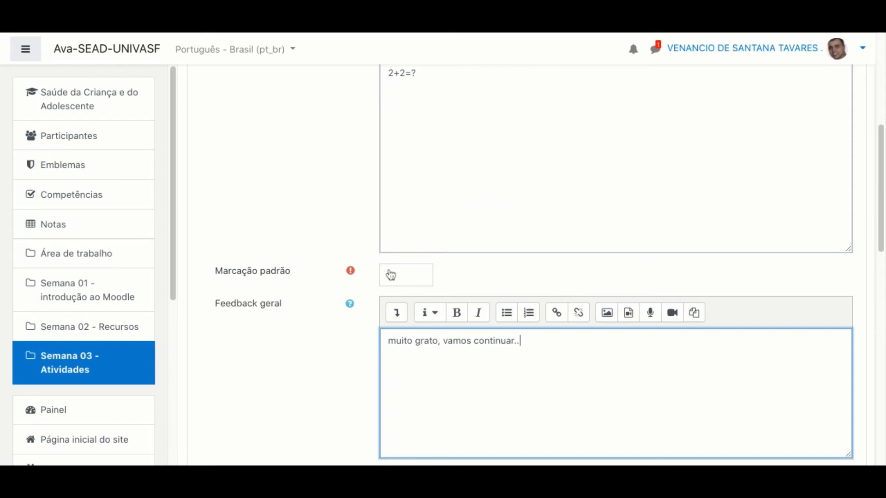
pyautogui.scroll(3, 390, 275)
pyautogui.scroll(-1, 369, 259)
pyautogui.click(457, 182)
pyautogui.press('BackSpace')
pyautogui.write('5')
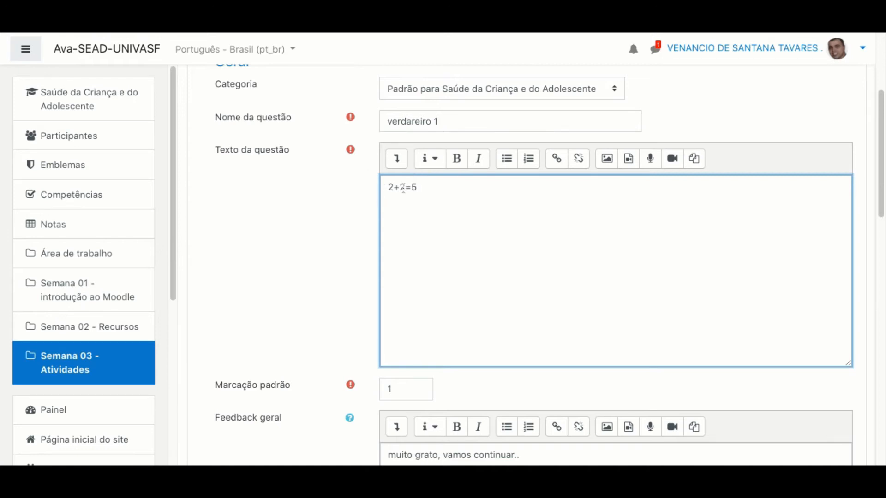
pyautogui.write('?')
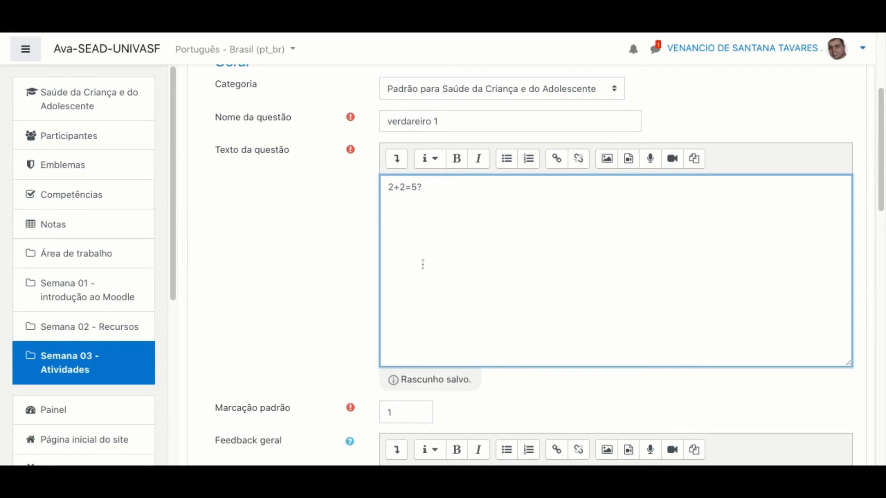
# - Set the correct answer to Falso and enter "muito bem" as the feedback for the 'verdadeiro' option
pyautogui.scroll(-3, 367, 266)
pyautogui.scroll(-2, 367, 266)
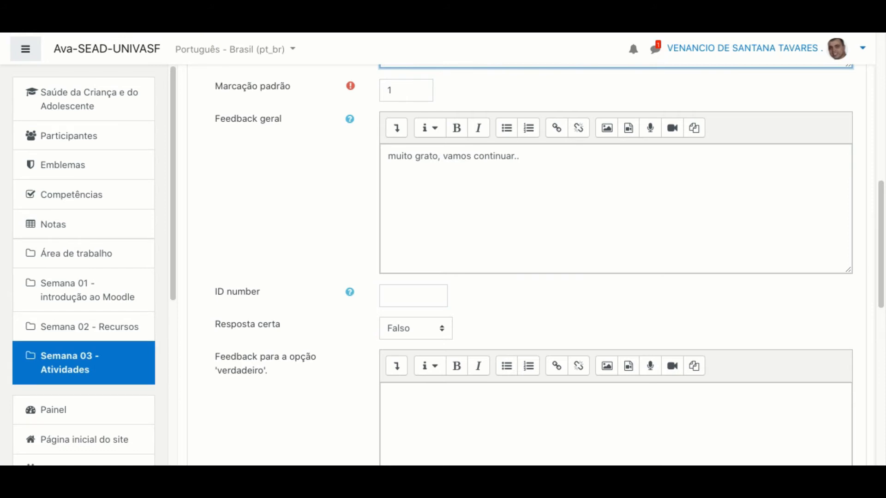
pyautogui.scroll(-1, 420, 256)
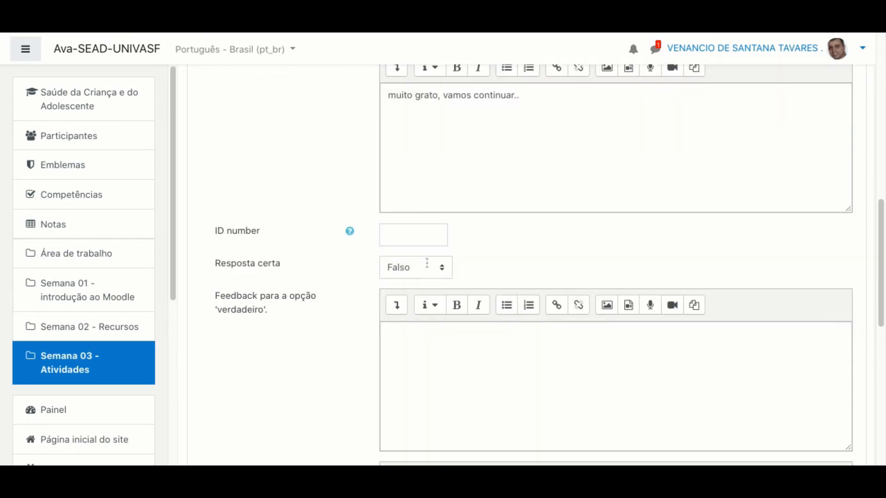
pyautogui.scroll(-1, 428, 263)
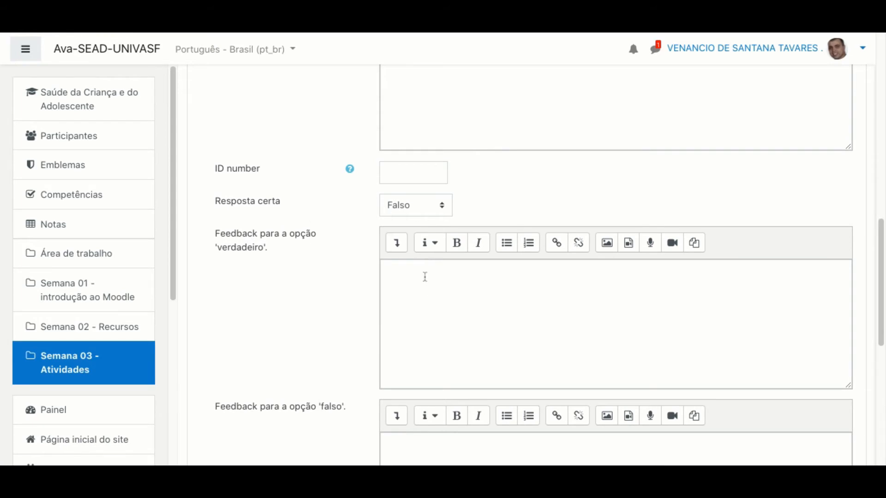
pyautogui.click(417, 215)
pyautogui.click(426, 300)
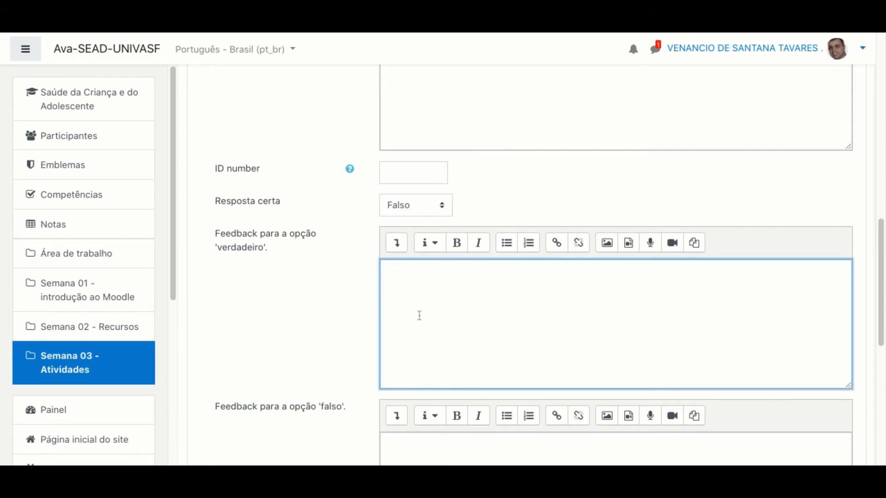
pyautogui.scroll(-3, 416, 316)
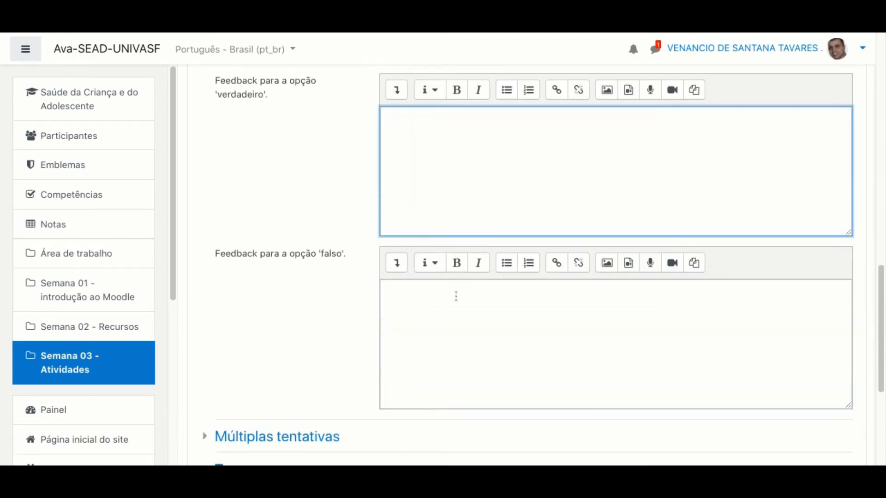
pyautogui.scroll(-1, 457, 288)
pyautogui.scroll(5, 458, 287)
pyautogui.scroll(-1, 458, 288)
pyautogui.scroll(-1, 458, 287)
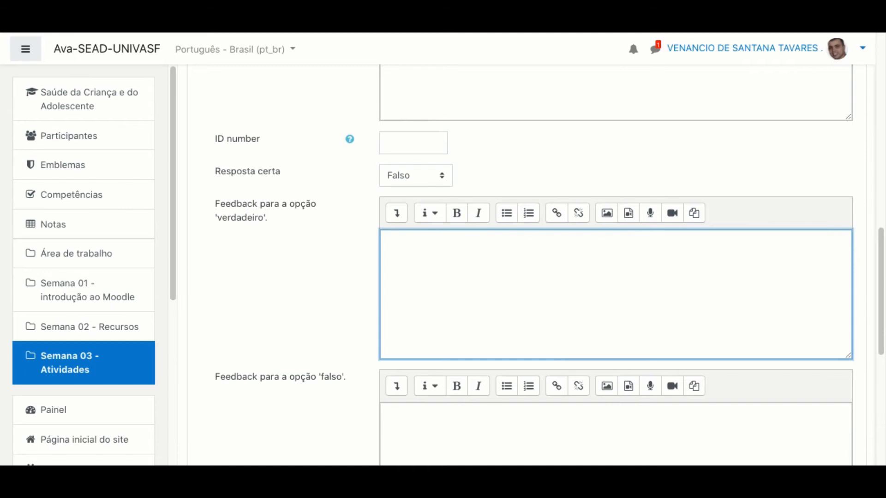
pyautogui.write('muito bem')
# - Enter "errou?" as the feedback for the 'falso' option
pyautogui.scroll(-3, 492, 293)
pyautogui.click(455, 339)
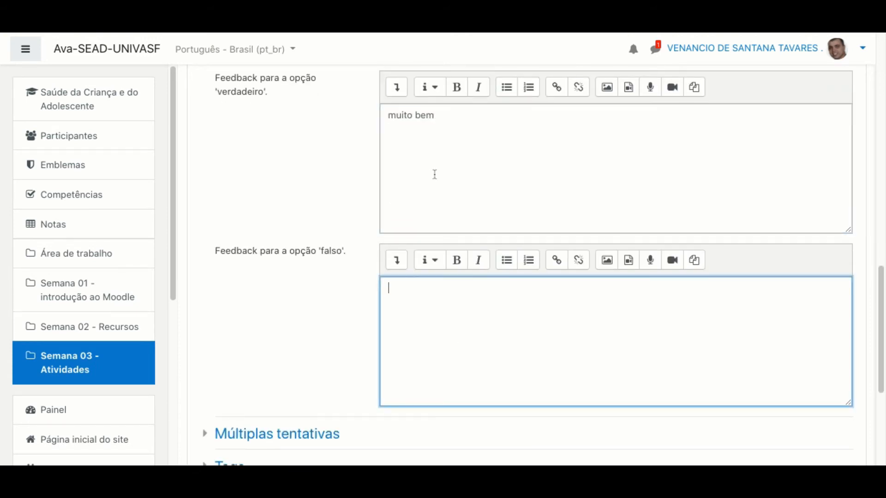
pyautogui.write('errou?')
# - Expand the question's multiple-attempts settings and save the true/false question
pyautogui.scroll(-5, 317, 295)
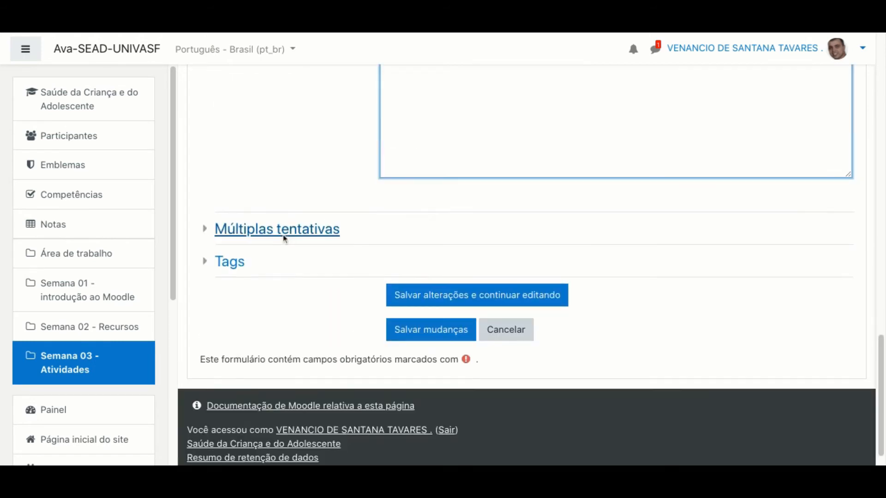
pyautogui.click(287, 229)
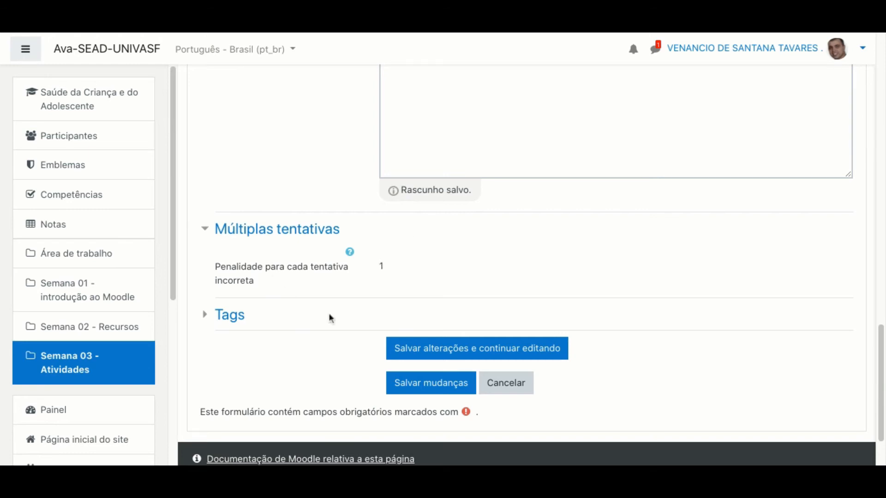
pyautogui.click(427, 384)
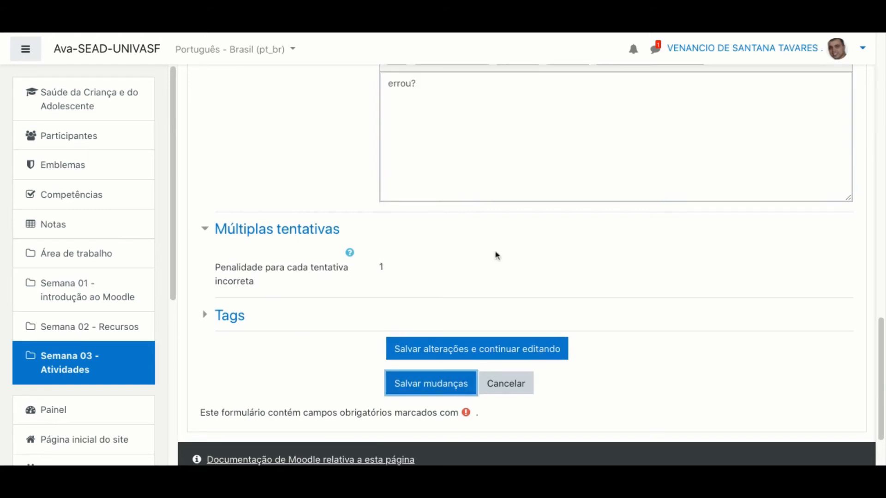
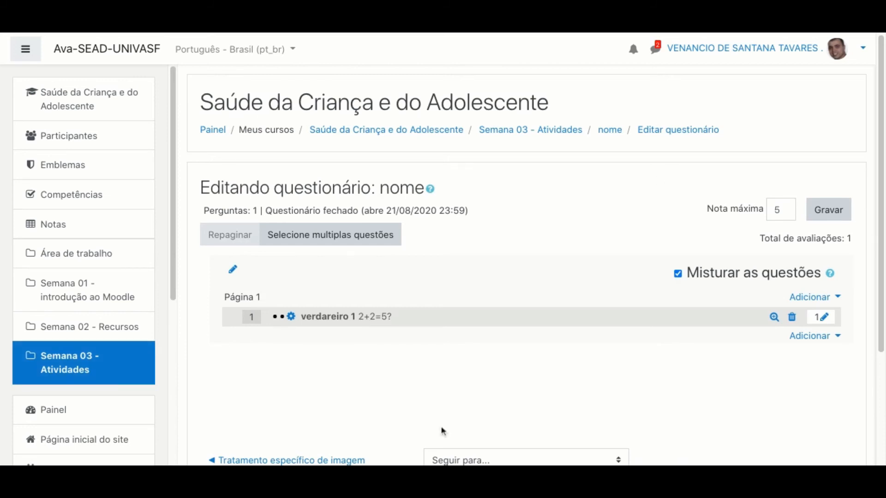
# - Add a new Múltipla escolha question to the quiz below the true/false question
pyautogui.scroll(-2, 443, 279)
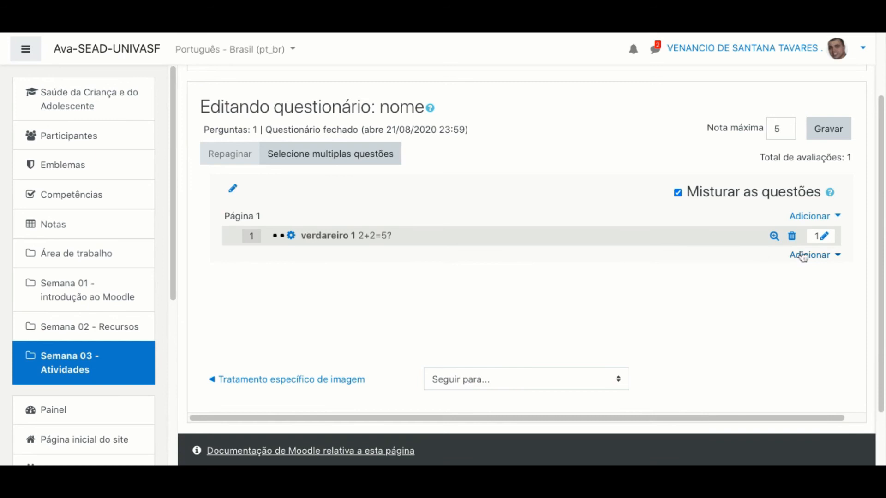
pyautogui.click(830, 241)
pyautogui.press('Escape')
pyautogui.click(816, 256)
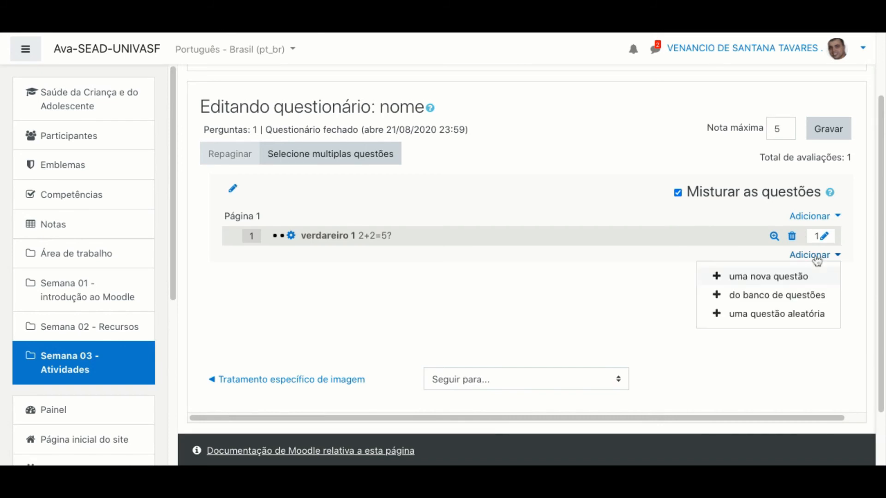
pyautogui.click(732, 282)
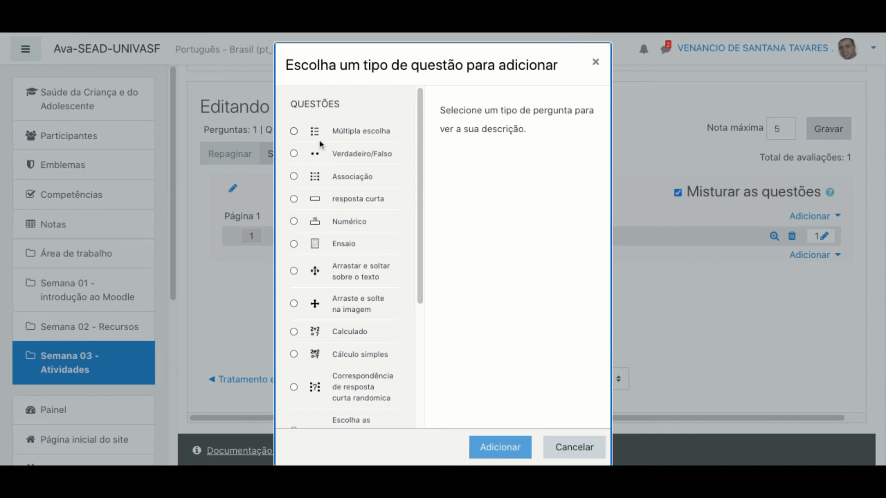
pyautogui.click(294, 132)
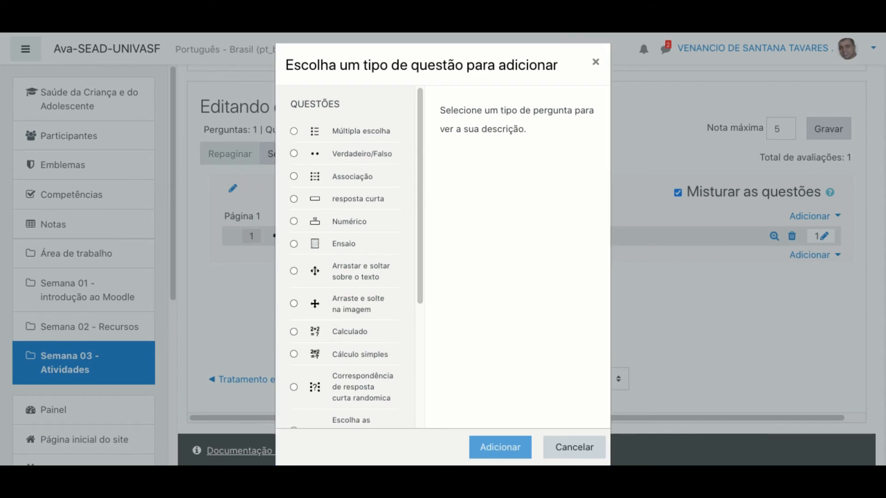
pyautogui.click(500, 446)
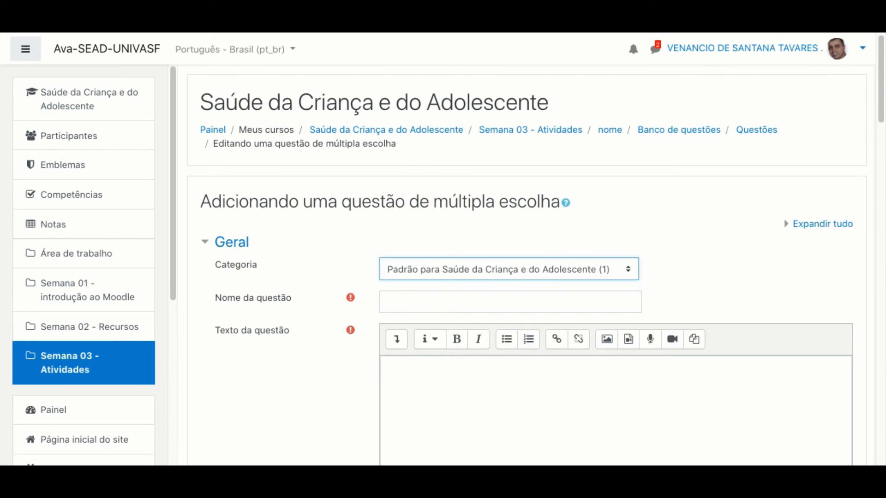
# - Name the multiple-choice question "múltipla" and enter "vamo fazer o teste" as its question text
pyautogui.click(451, 303)
pyautogui.write('múltipla')
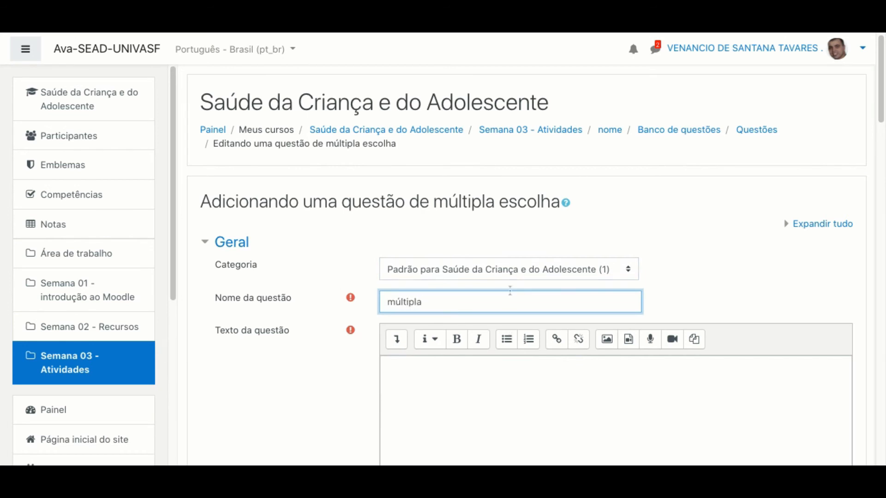
pyautogui.scroll(-2, 511, 289)
pyautogui.click(494, 292)
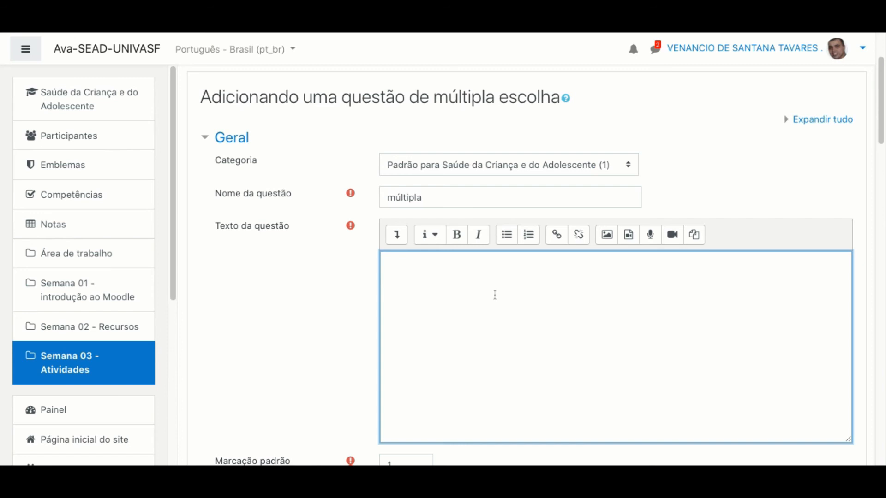
pyautogui.write('vamo fazer o teste')
# - Allow only one answer for the question and number the choices as A., B., C., ..
pyautogui.scroll(-2, 336, 294)
pyautogui.scroll(-3, 336, 294)
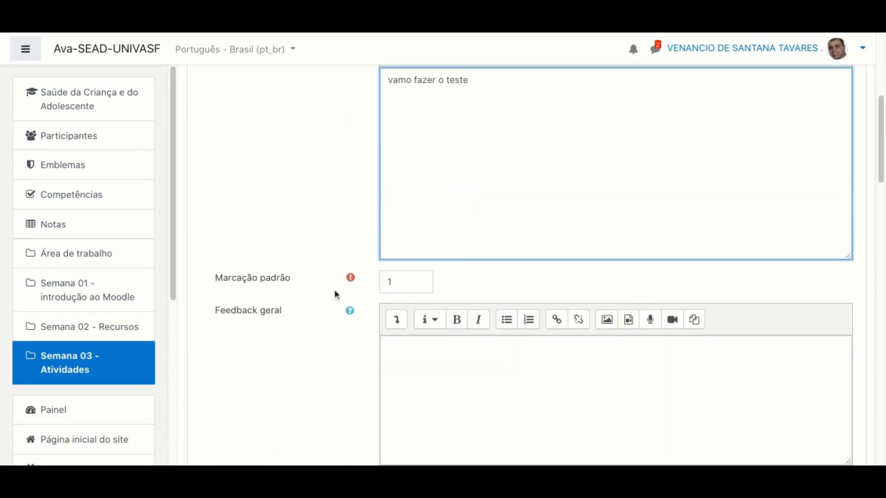
pyautogui.scroll(-3, 335, 295)
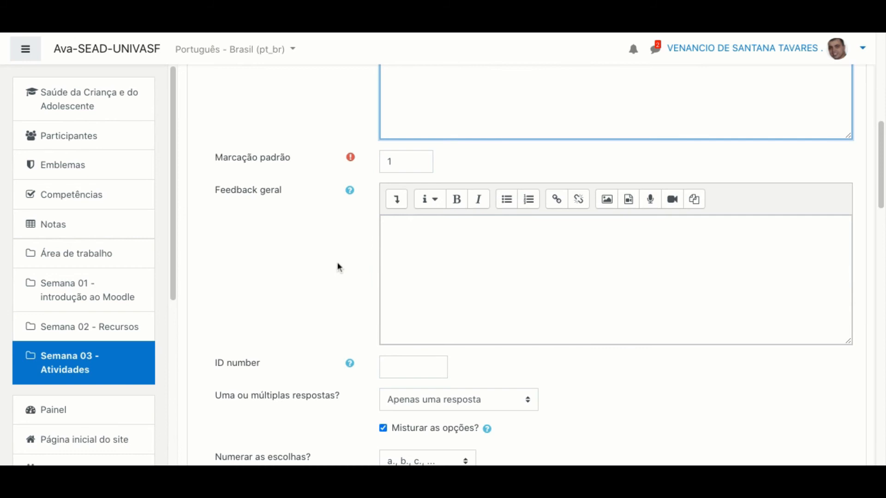
pyautogui.scroll(-2, 338, 266)
pyautogui.scroll(-2, 338, 267)
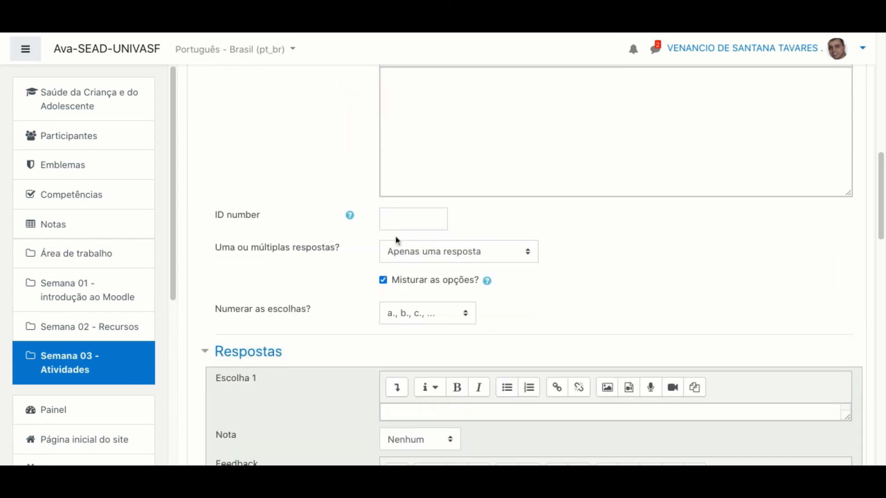
pyautogui.click(428, 258)
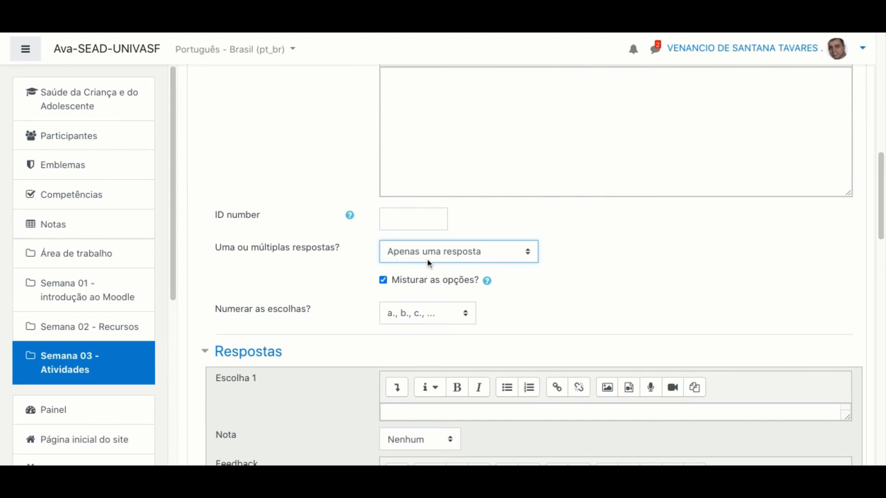
pyautogui.click(417, 315)
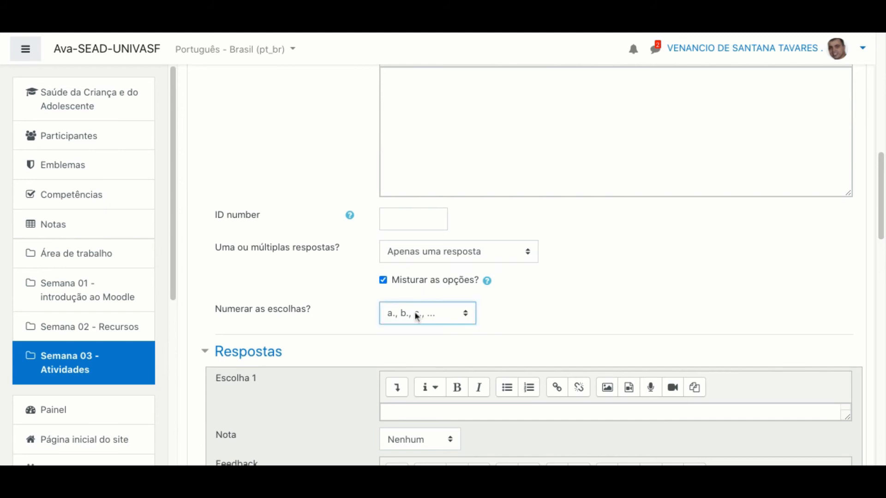
pyautogui.press('Down')
# - Enter "escolha 1" as the text of Escolha 1 and set its grade to 100%
pyautogui.scroll(-5, 335, 287)
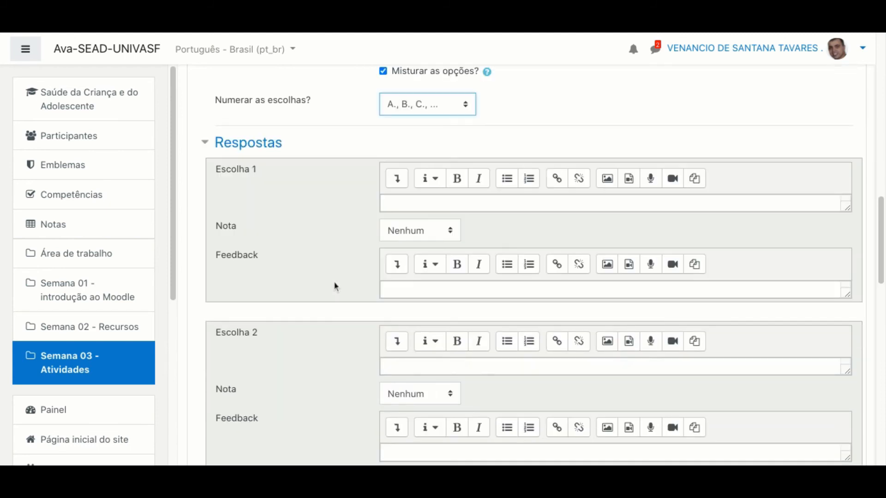
pyautogui.click(390, 205)
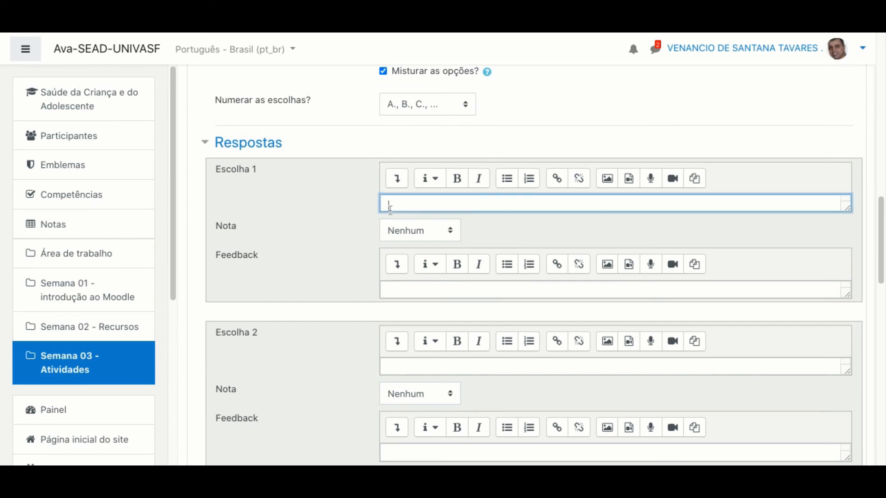
pyautogui.write('escolha 1')
pyautogui.click(412, 233)
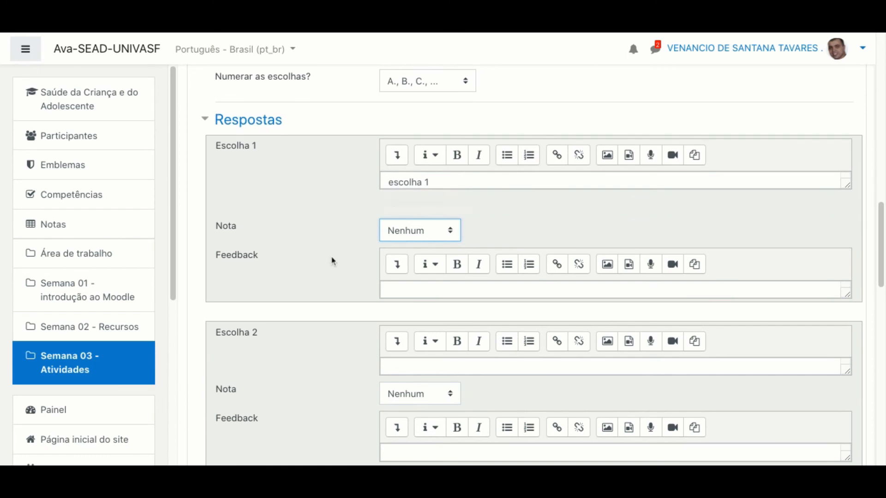
pyautogui.scroll(1, 331, 261)
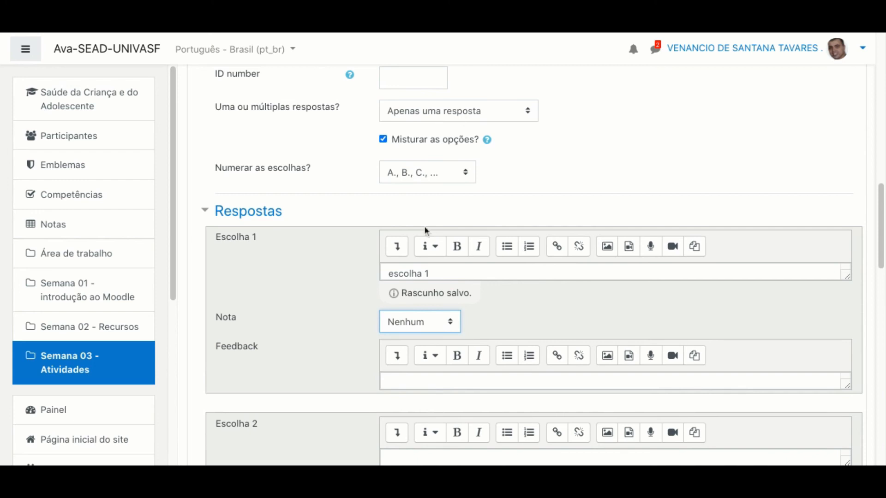
pyautogui.click(409, 342)
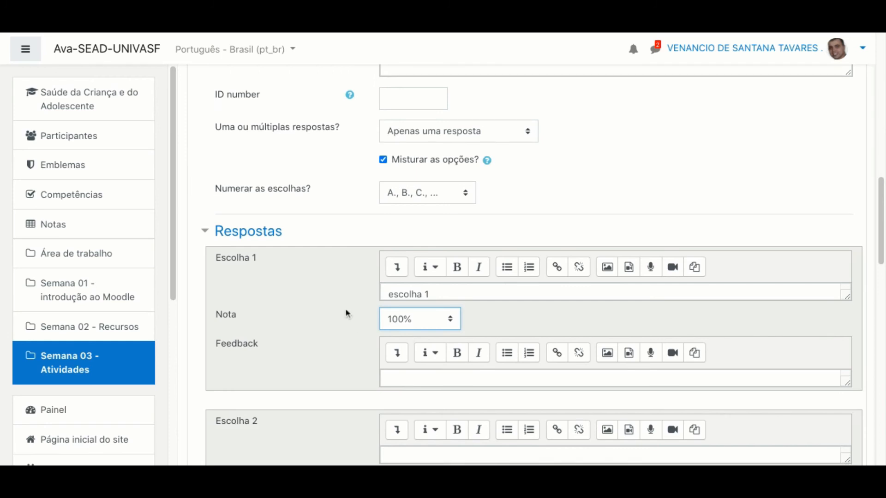
# - Enter "resposta certa" as the feedback for Escolha 1
pyautogui.scroll(-1, 351, 311)
pyautogui.click(438, 345)
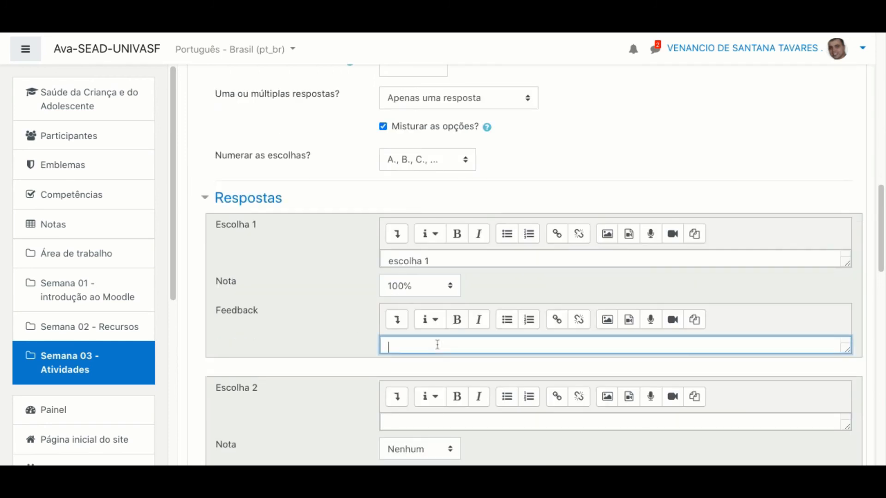
pyautogui.write('resposta certa')
# - Insert a line break in the text of Escolha 1 and enter "escolha 12" as the text of Escolha 2
pyautogui.scroll(-3, 428, 284)
pyautogui.scroll(-2, 429, 284)
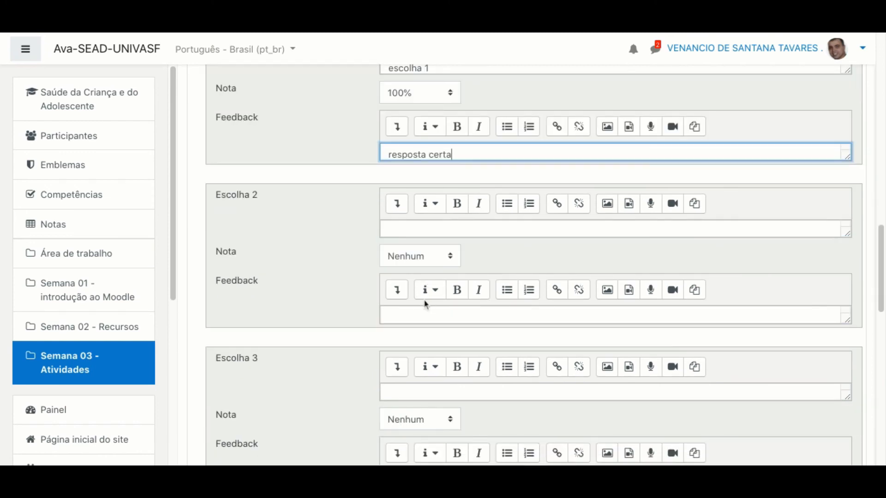
pyautogui.click(411, 317)
pyautogui.click(449, 69)
pyautogui.press('Return')
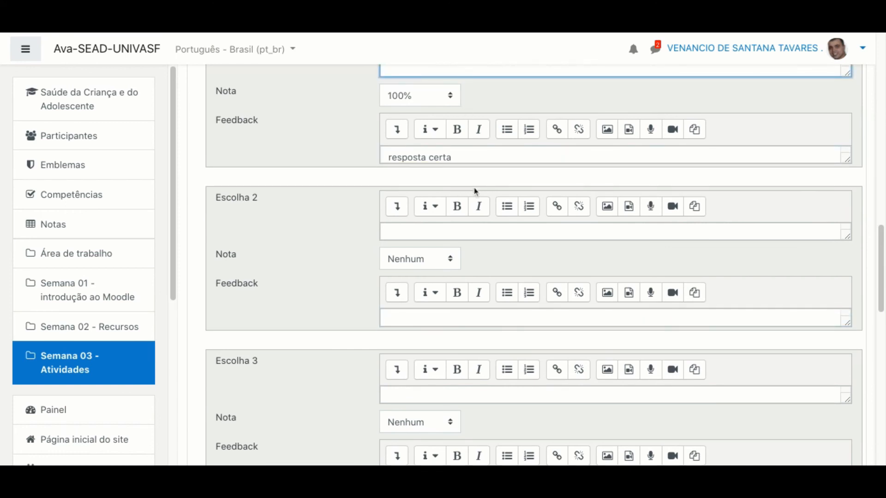
pyautogui.scroll(1, 489, 212)
pyautogui.click(477, 256)
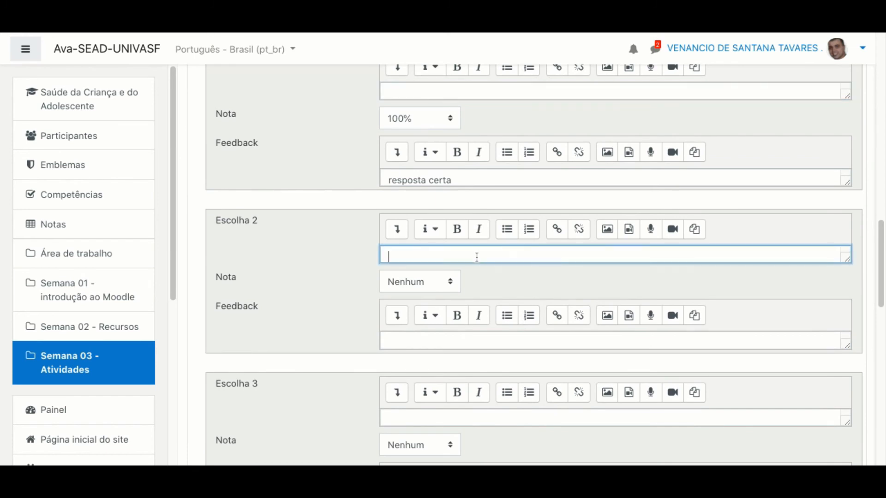
pyautogui.write('escolha 1')
pyautogui.write('2')
# - Set the grade of Escolha 2 to -100% and delete the extra digit 1 from its text
pyautogui.click(432, 289)
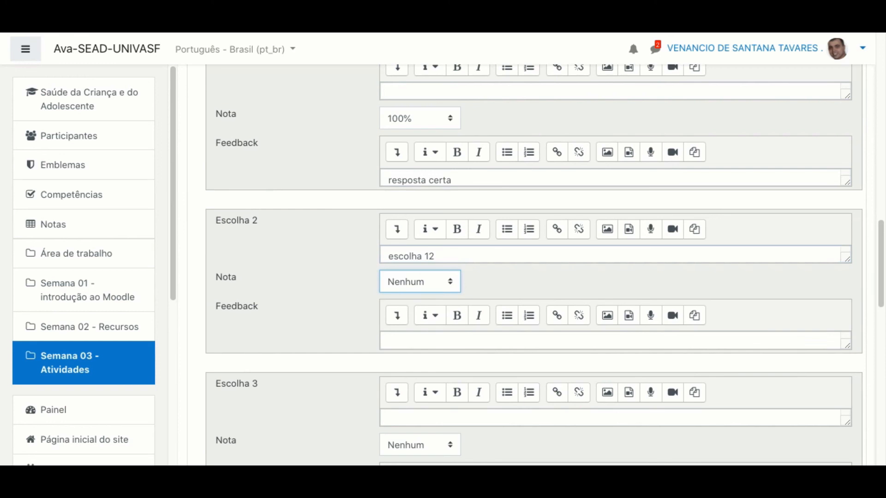
pyautogui.press('End')
pyautogui.scroll(-2, 353, 267)
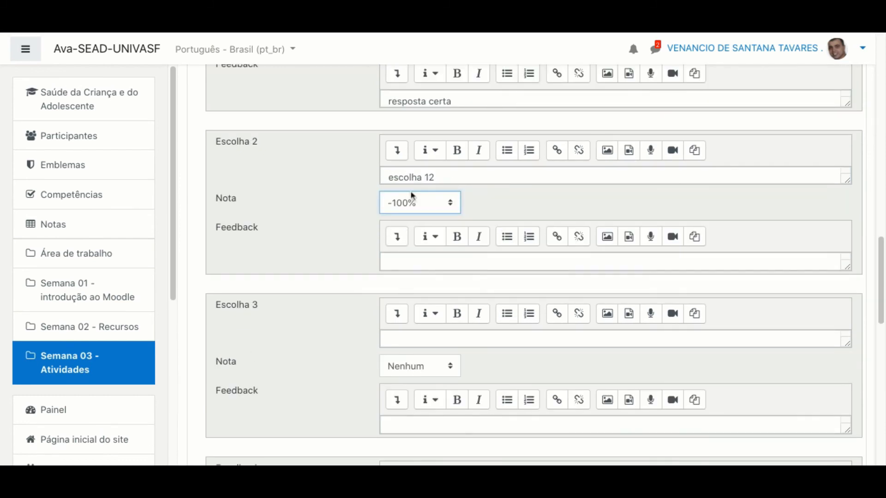
pyautogui.click(432, 177)
pyautogui.click(430, 178)
pyautogui.press('BackSpace')
pyautogui.scroll(-1, 309, 323)
pyautogui.scroll(-10, 299, 329)
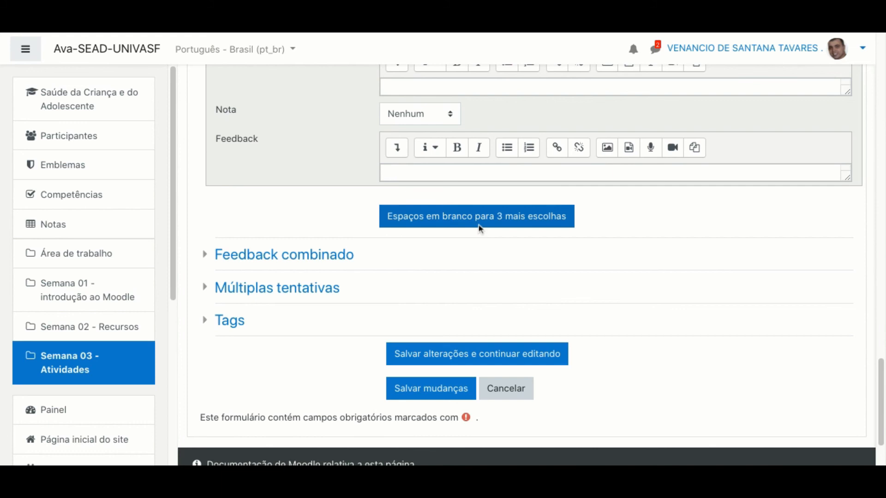
# - Expand the Múltiplas tentativas settings and set the penalty for each incorrect attempt to 0%
pyautogui.click(492, 224)
pyautogui.click(297, 288)
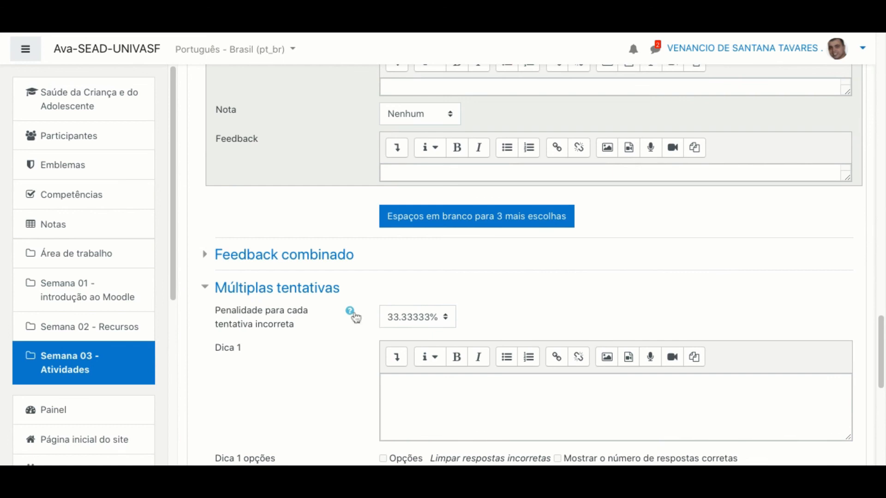
pyautogui.click(404, 322)
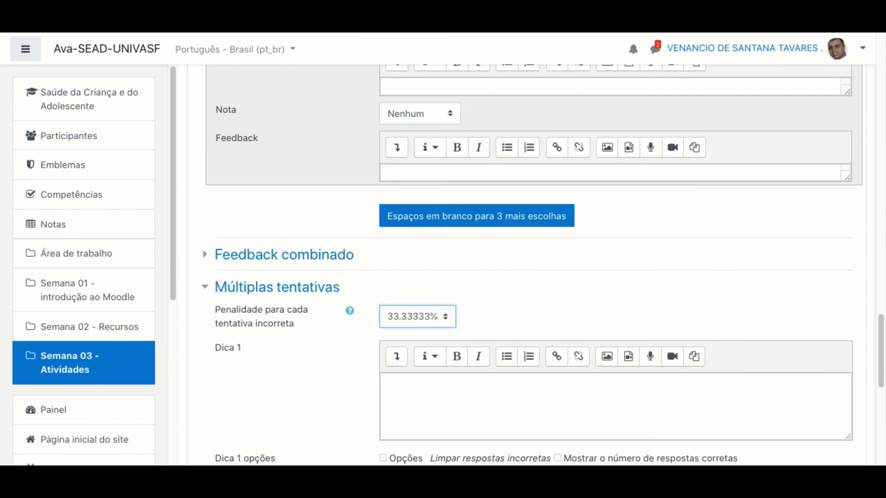
pyautogui.click(408, 368)
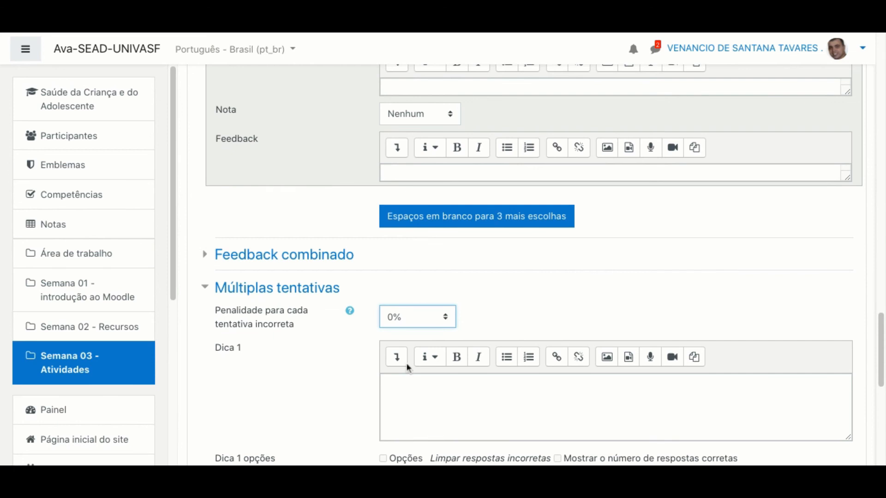
# - Enter "dica1" as the text of Dica 1 and save the multiple-choice question
pyautogui.scroll(-2, 347, 369)
pyautogui.click(431, 317)
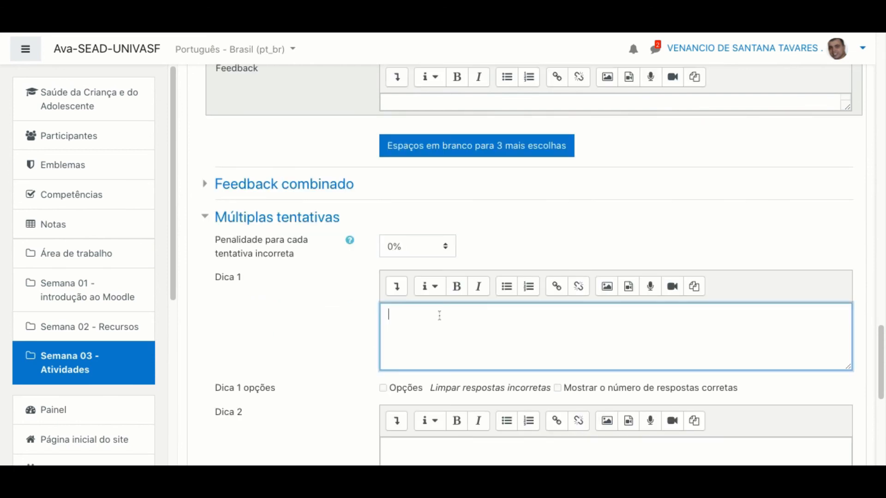
pyautogui.write('dica1')
pyautogui.scroll(-4, 339, 303)
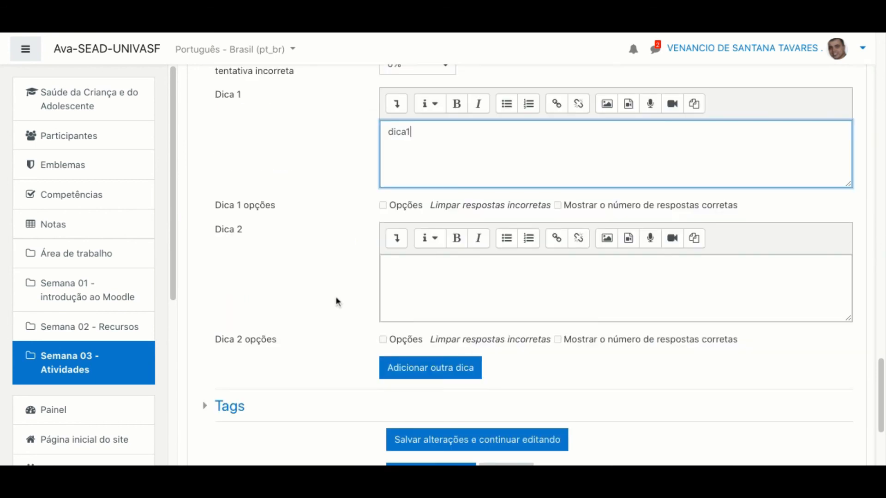
pyautogui.scroll(1, 338, 302)
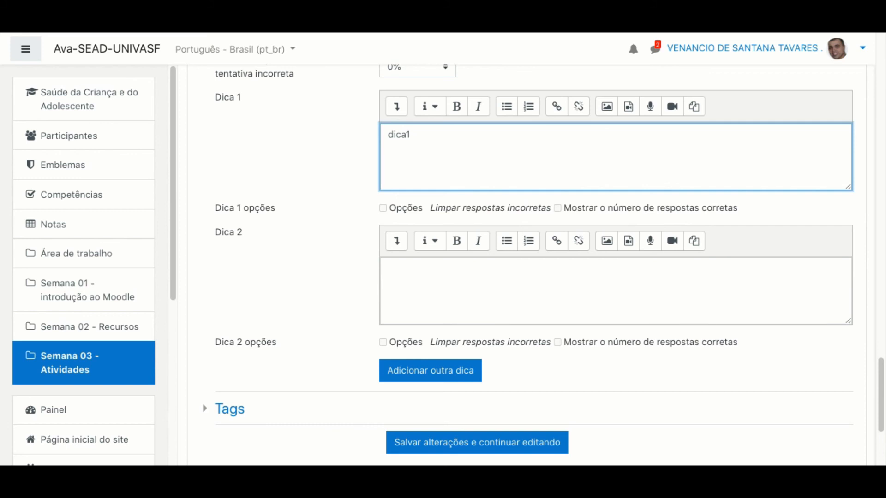
pyautogui.scroll(-3, 401, 285)
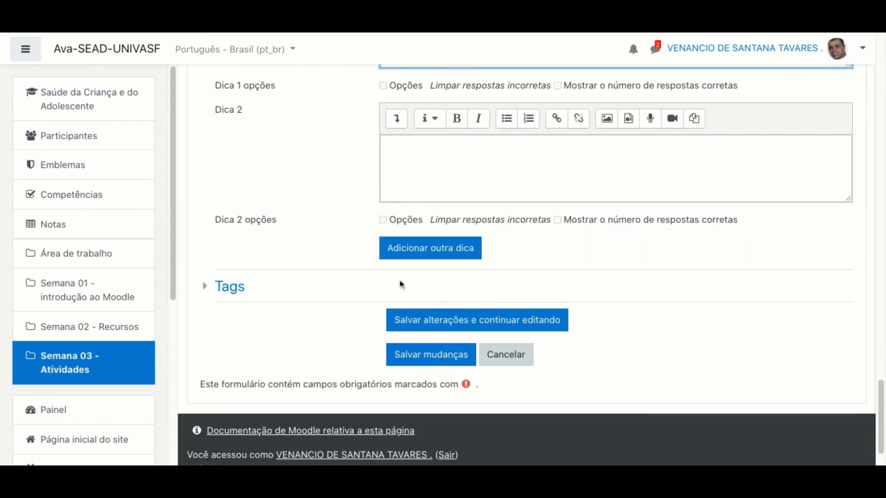
pyautogui.click(410, 351)
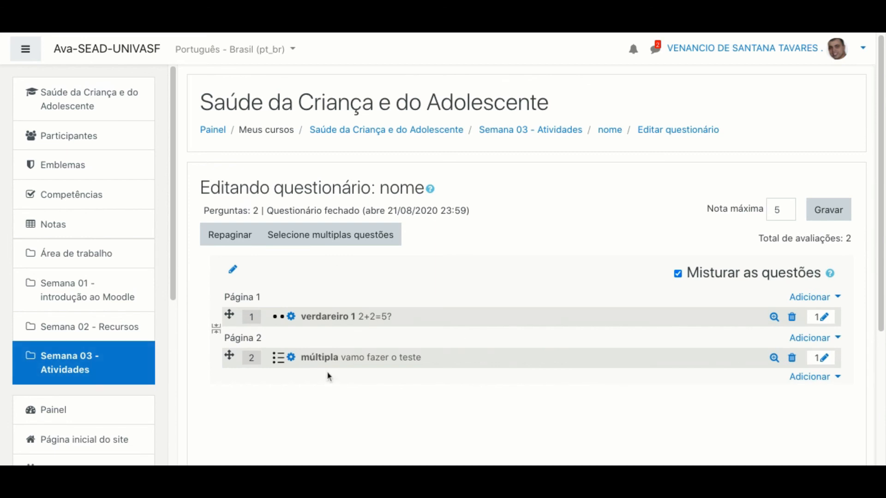
# - Repeatedly toggle the page break between the verdareiro 1 and múltipla questions, alternately joining and splitting their pages
pyautogui.click(217, 330)
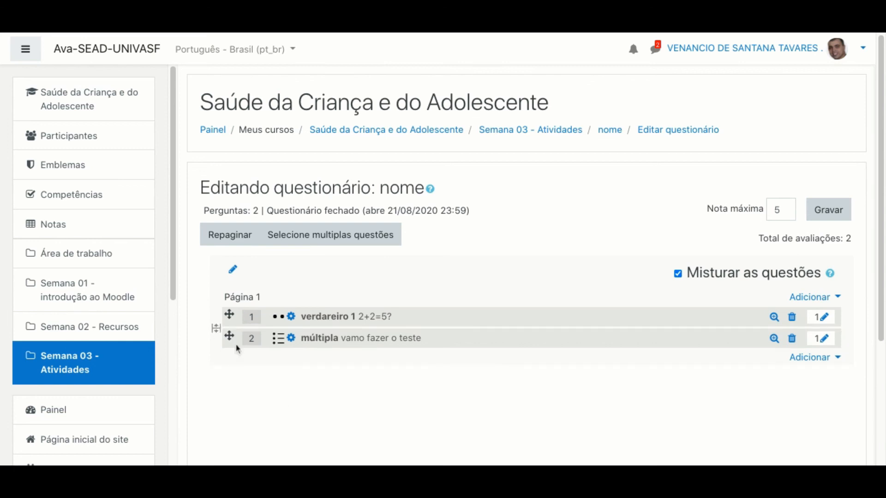
pyautogui.click(217, 330)
pyautogui.click(217, 331)
pyautogui.click(217, 331)
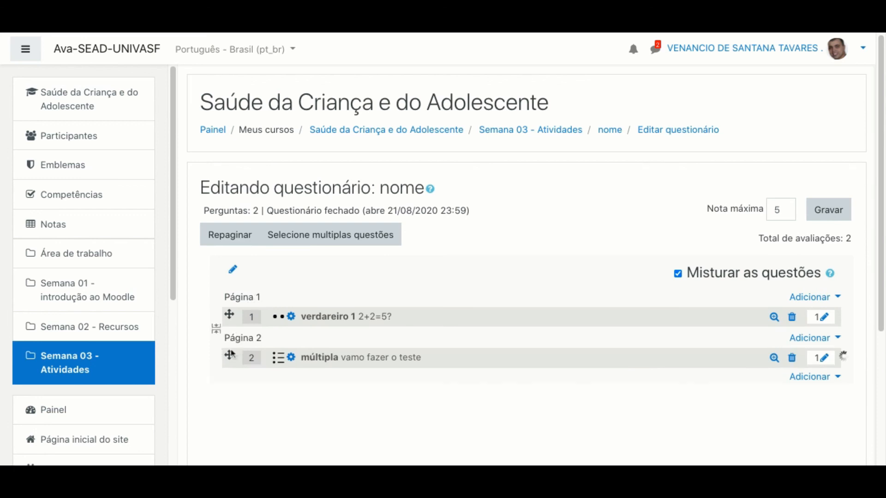
pyautogui.click(217, 331)
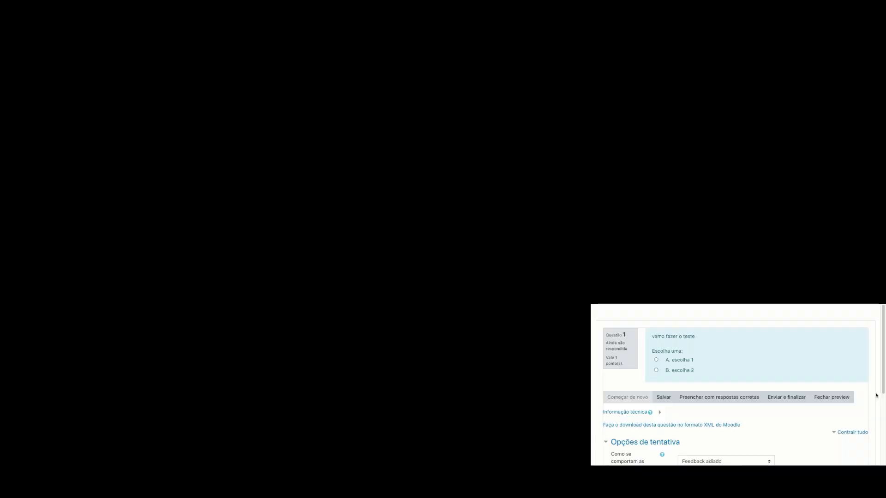
# - Answer the previewed question with "escolha 1" and fill in the correct responses
pyautogui.scroll(1, 663, 369)
pyautogui.click(656, 369)
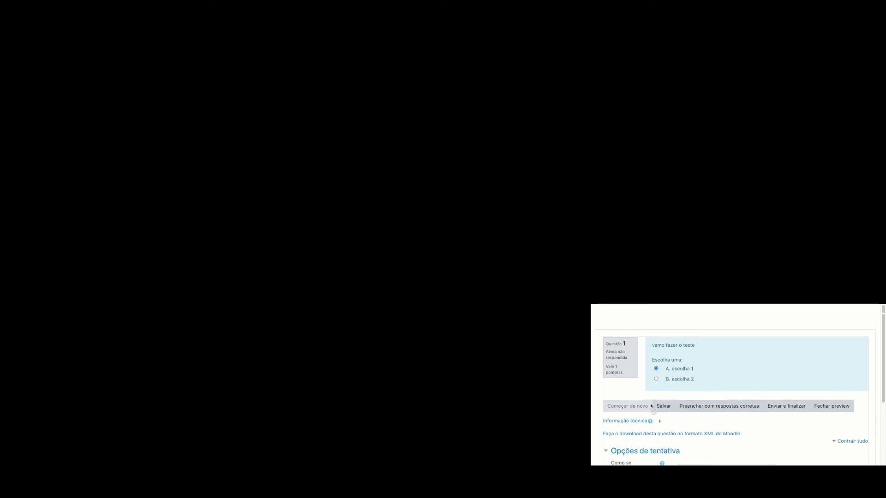
pyautogui.click(691, 408)
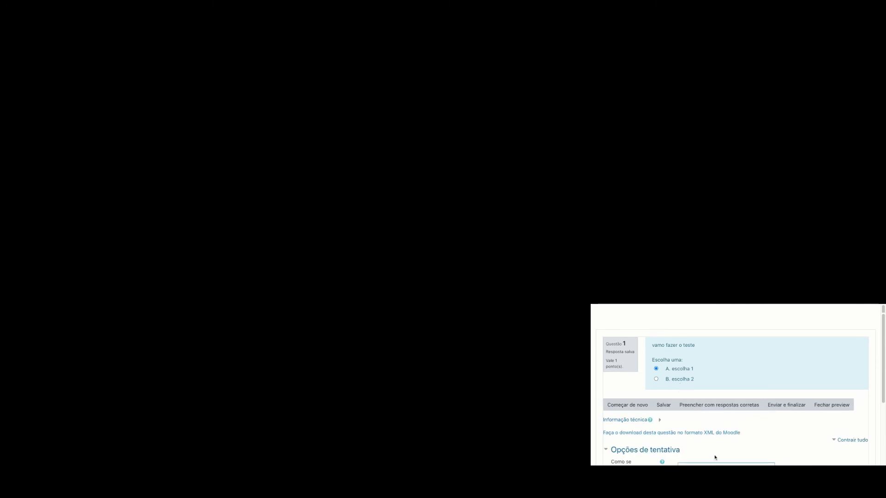
# - Set the preview's question behaviour to Feedback imediato and restart the attempt with these options
pyautogui.scroll(-1, 696, 448)
pyautogui.click(694, 454)
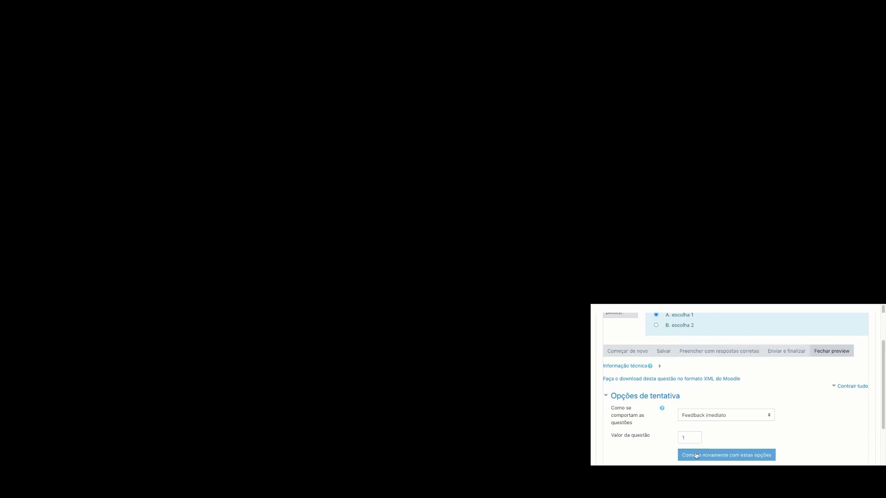